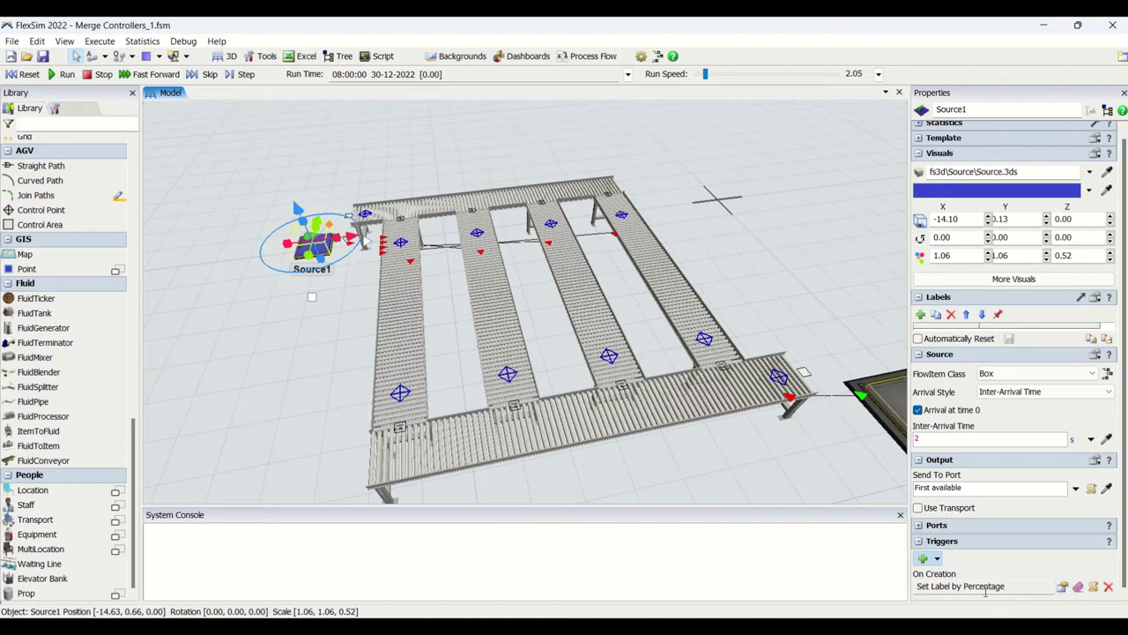
In Source1's On Creation code, add colorgreen(item); to the first case
{"action": "left_click", "coordinate": [1094, 589]}
{"action": "left_click_drag", "start_coordinate": [310, 99], "coordinate": [732, 114]}
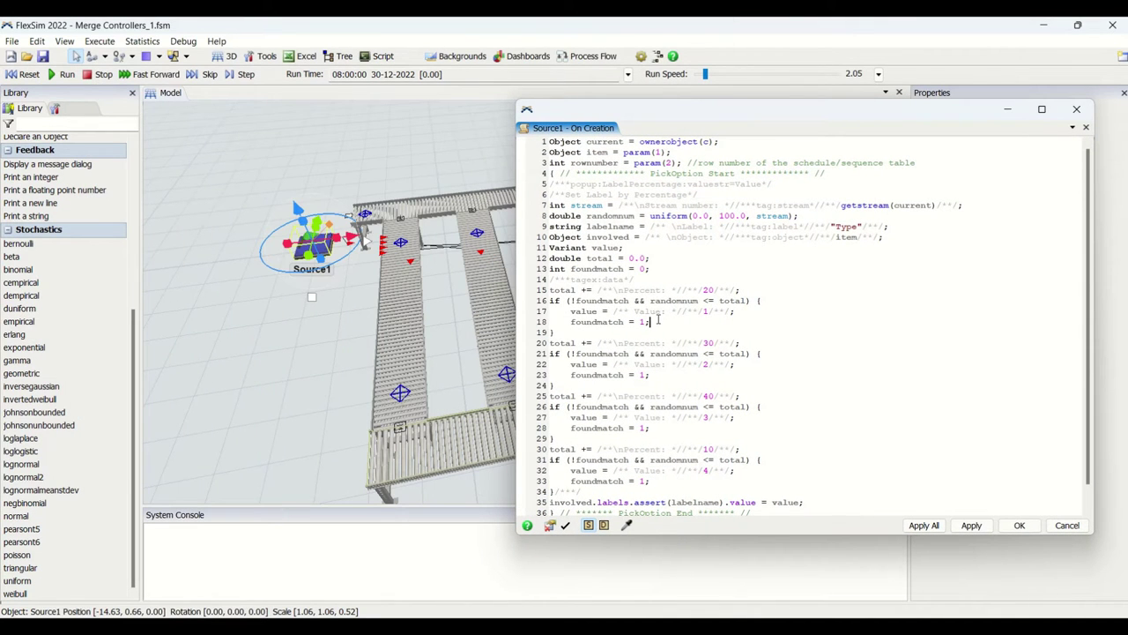
{"action": "key", "text": "Return"}
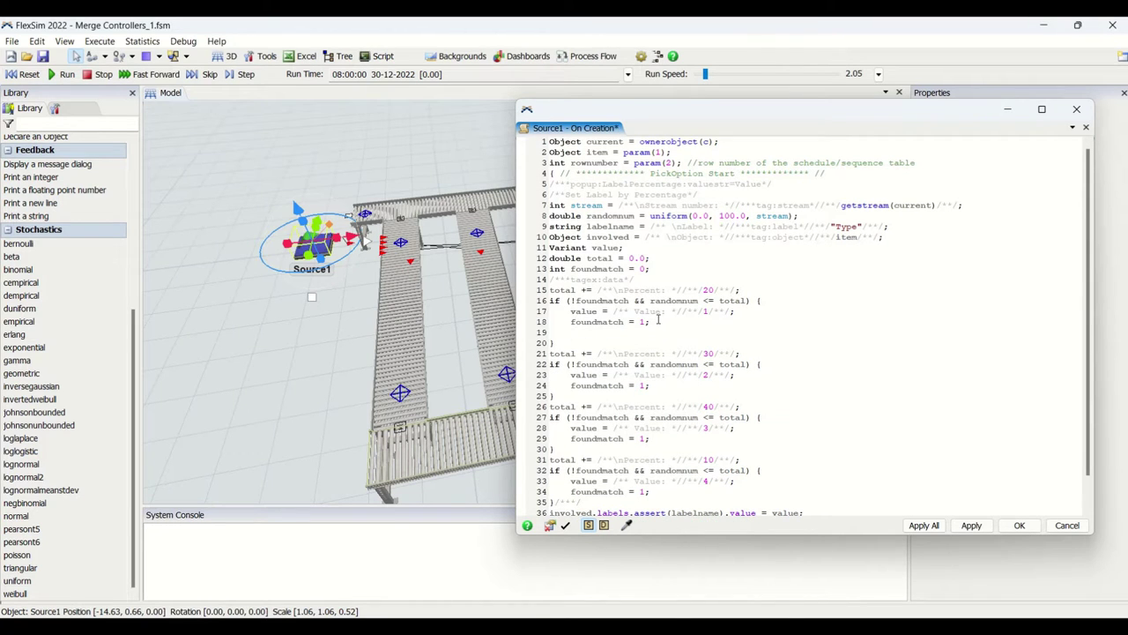
{"action": "type", "text": "clor"}
{"action": "key", "text": "BackSpace"}
{"action": "type", "text": "lorb"}
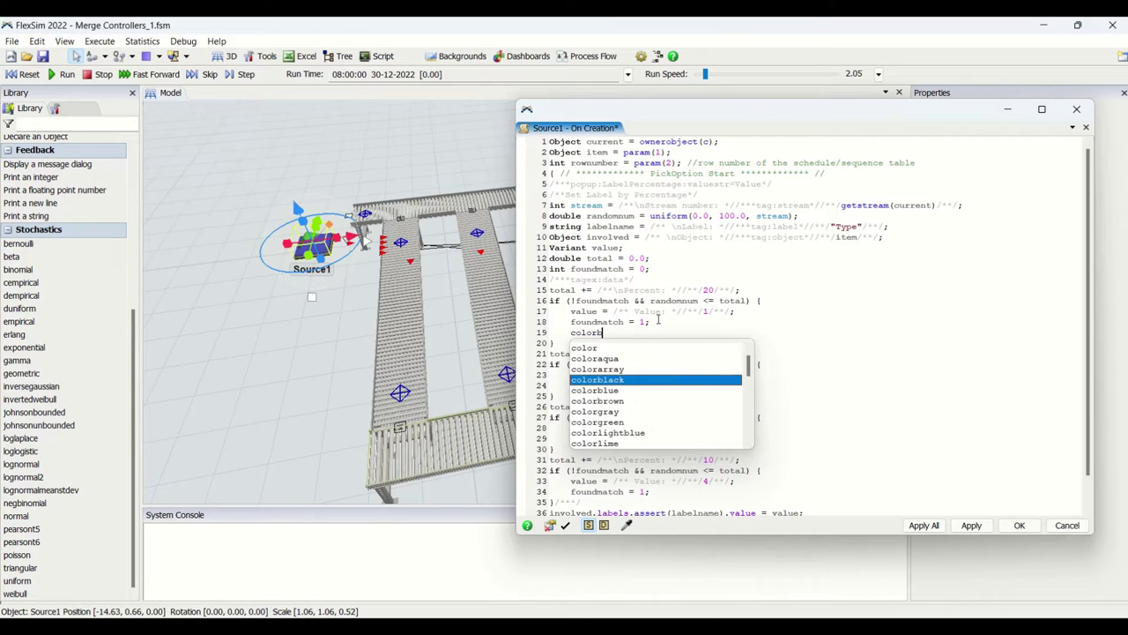
{"action": "key", "text": "BackSpace"}
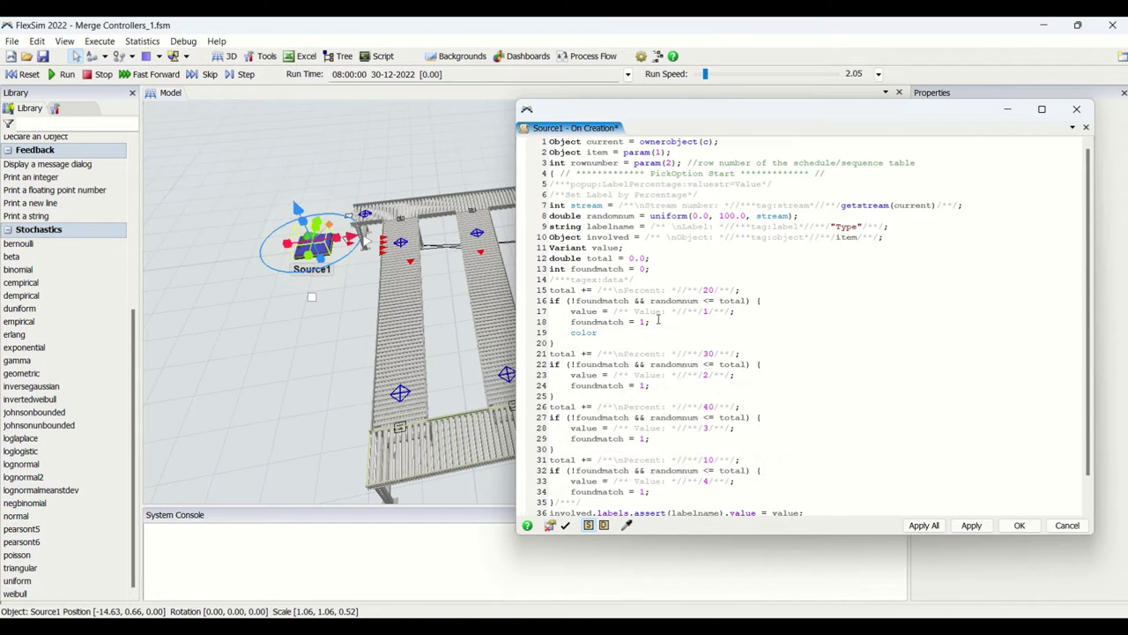
{"action": "type", "text": "green"}
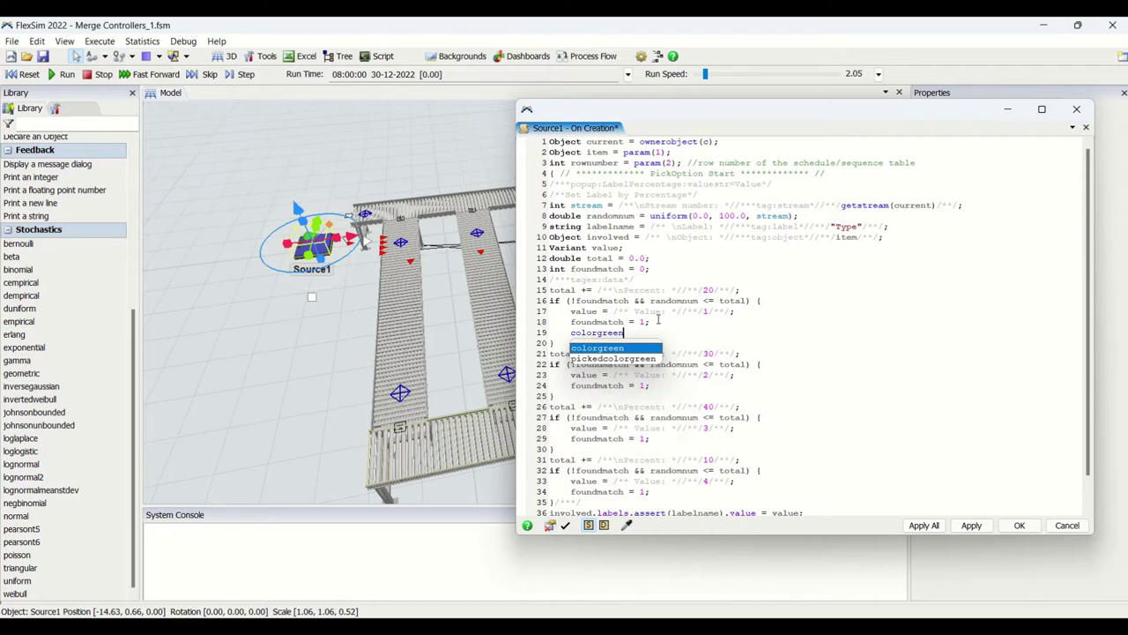
{"action": "type", "text": "(ite"}
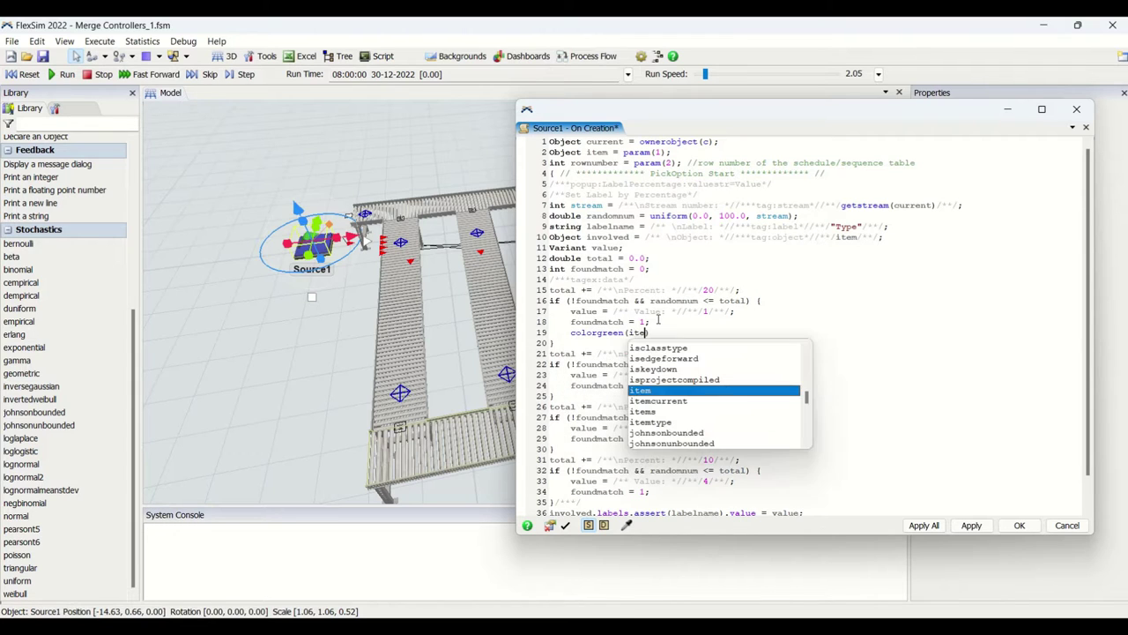
{"action": "type", "text": "m);"}
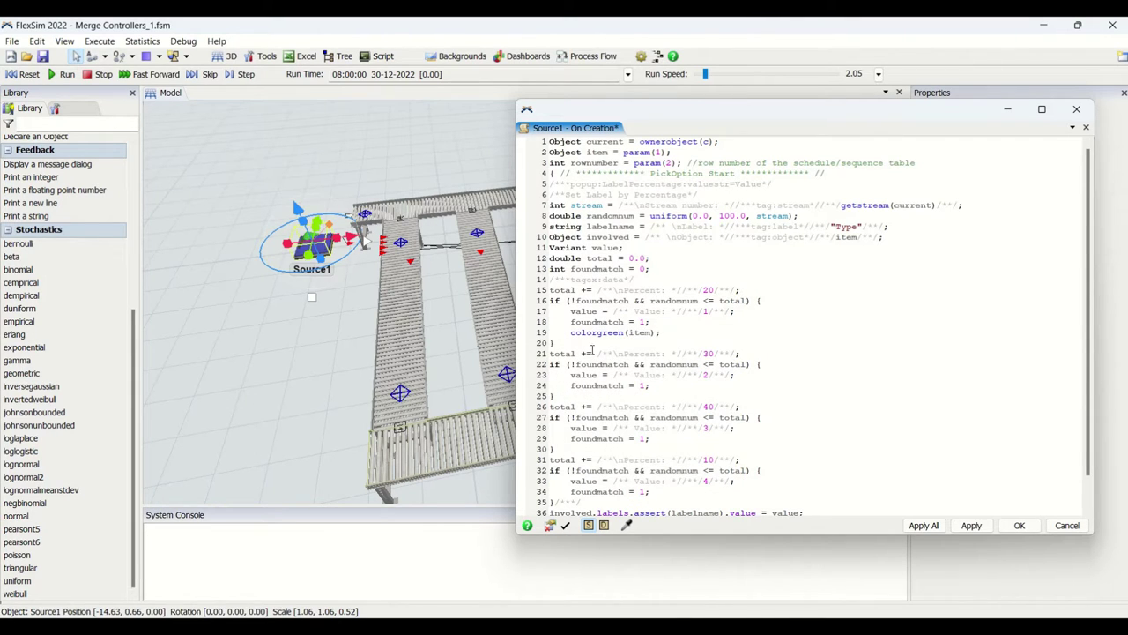
Copy the colouring line into the second case as colorblue(item);
{"action": "left_click_drag", "start_coordinate": [572, 331], "coordinate": [678, 334]}
{"action": "key", "text": "ctrl+c"}
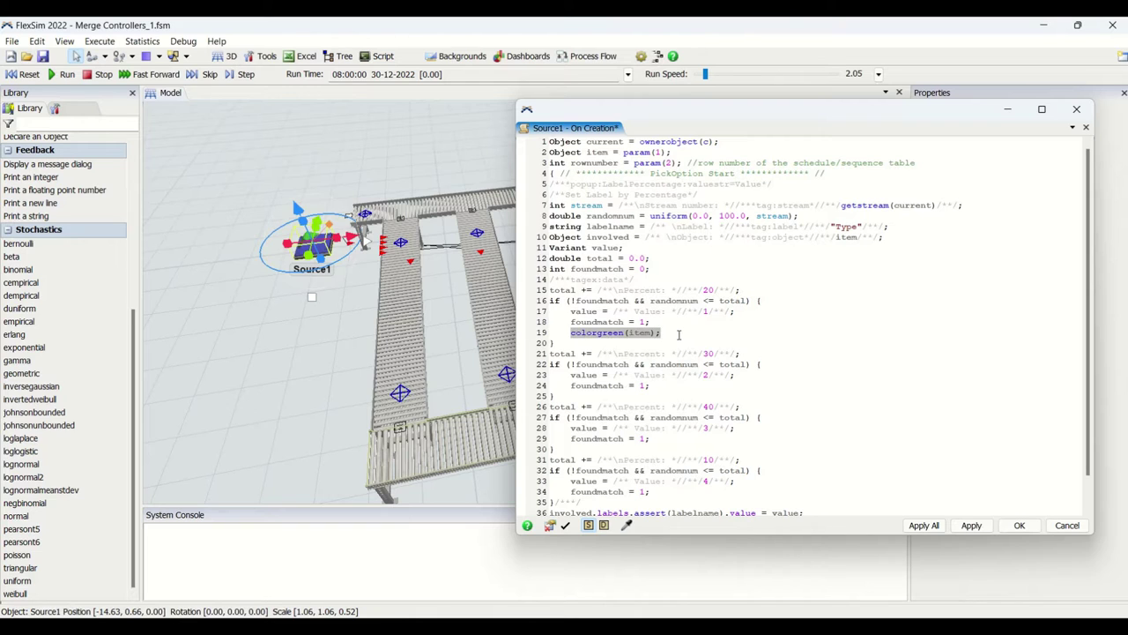
{"action": "left_click", "coordinate": [672, 387]}
{"action": "key", "text": "Return"}
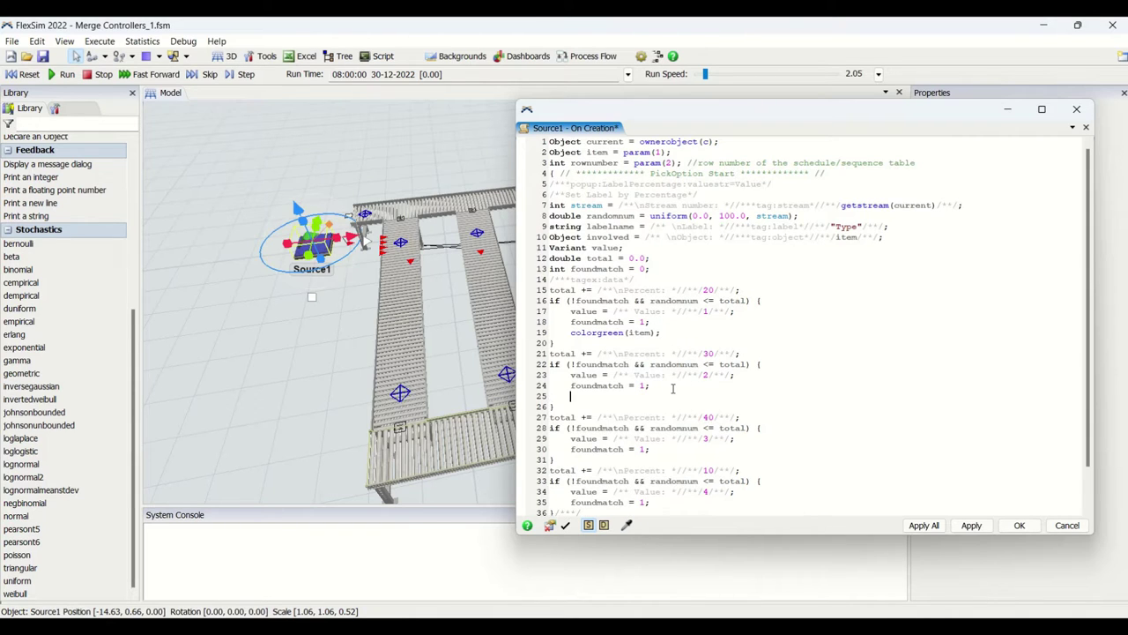
{"action": "key", "text": "ctrl+v"}
{"action": "scroll", "coordinate": [781, 363], "scroll_direction": "down", "scroll_amount": 2}
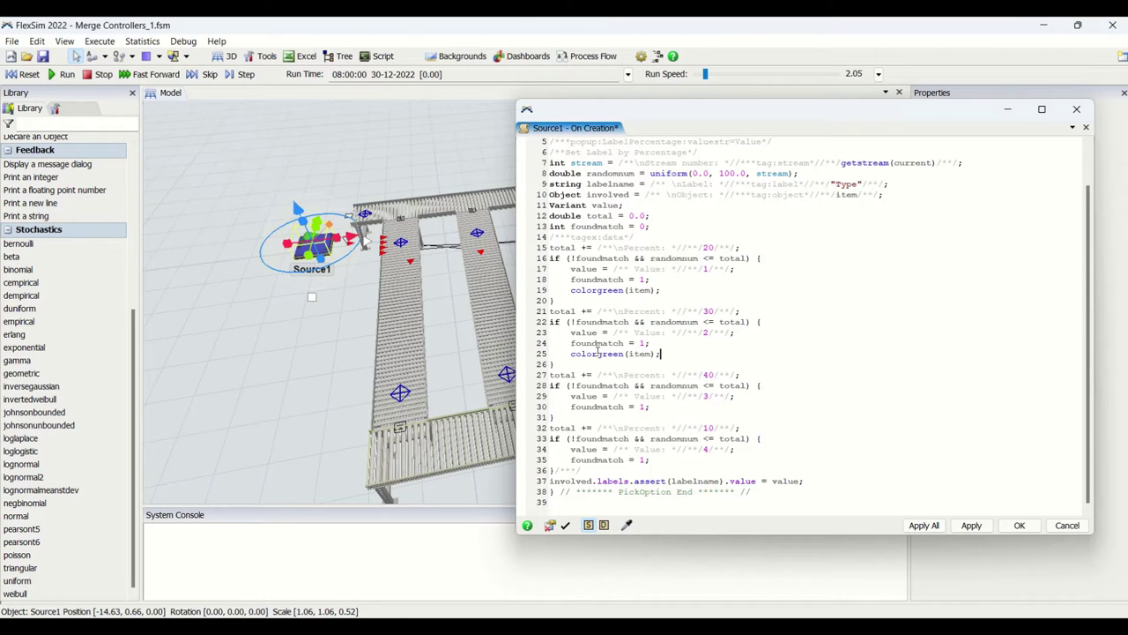
{"action": "left_click_drag", "start_coordinate": [597, 352], "coordinate": [621, 353]}
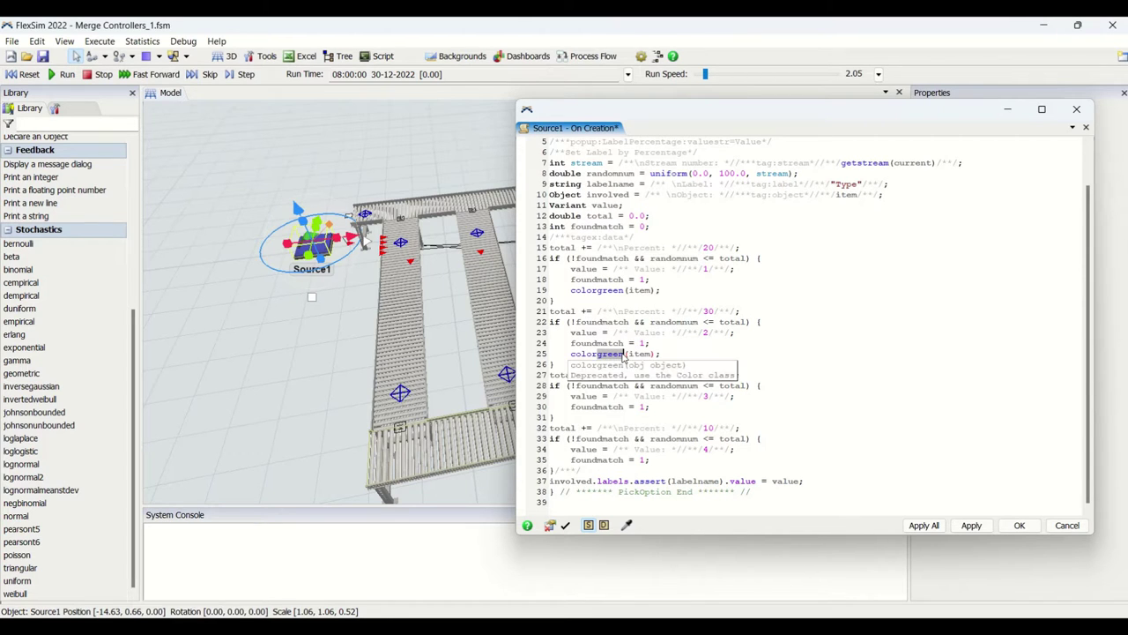
{"action": "type", "text": "blue"}
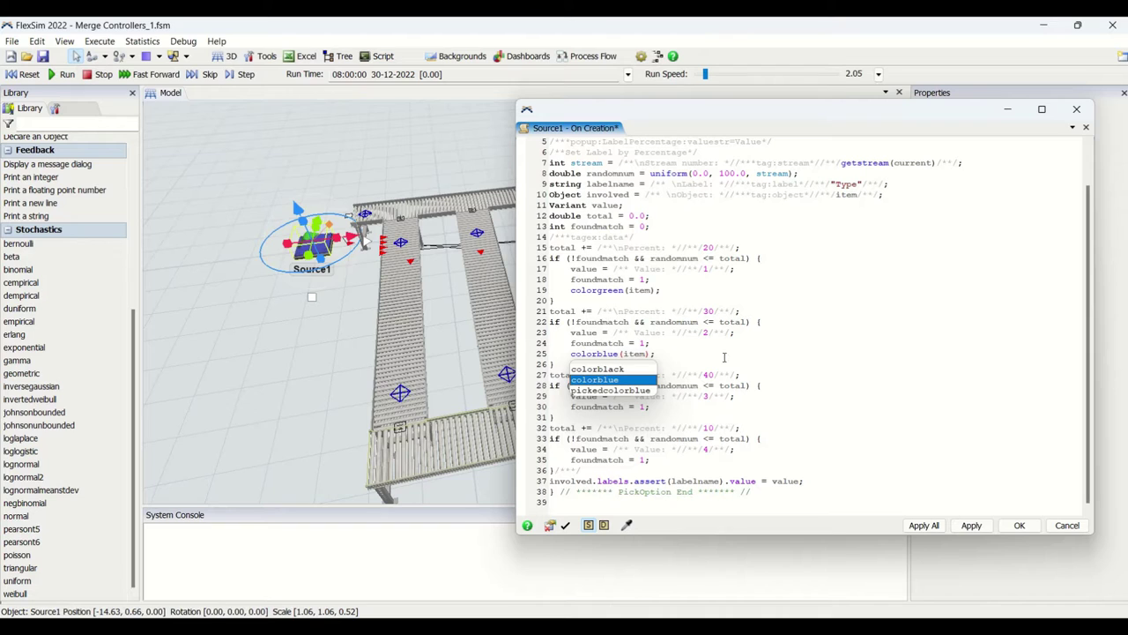
Paste the colouring line into the third case as colorblack(item);
{"action": "left_click", "coordinate": [761, 385]}
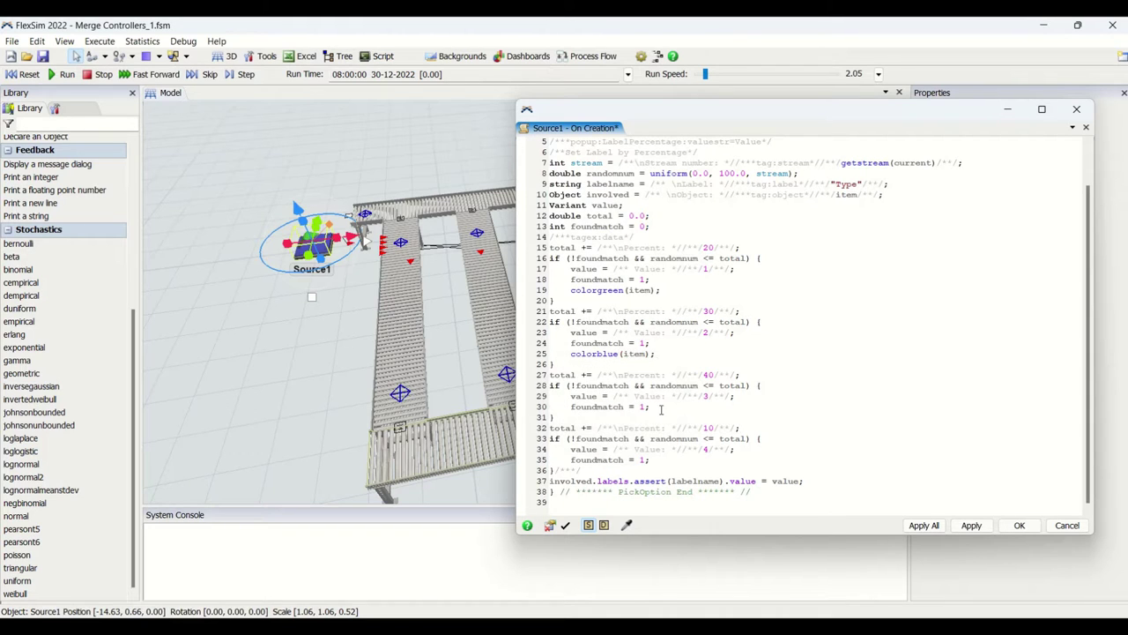
{"action": "key", "text": "Return"}
{"action": "key", "text": "ctrl+v"}
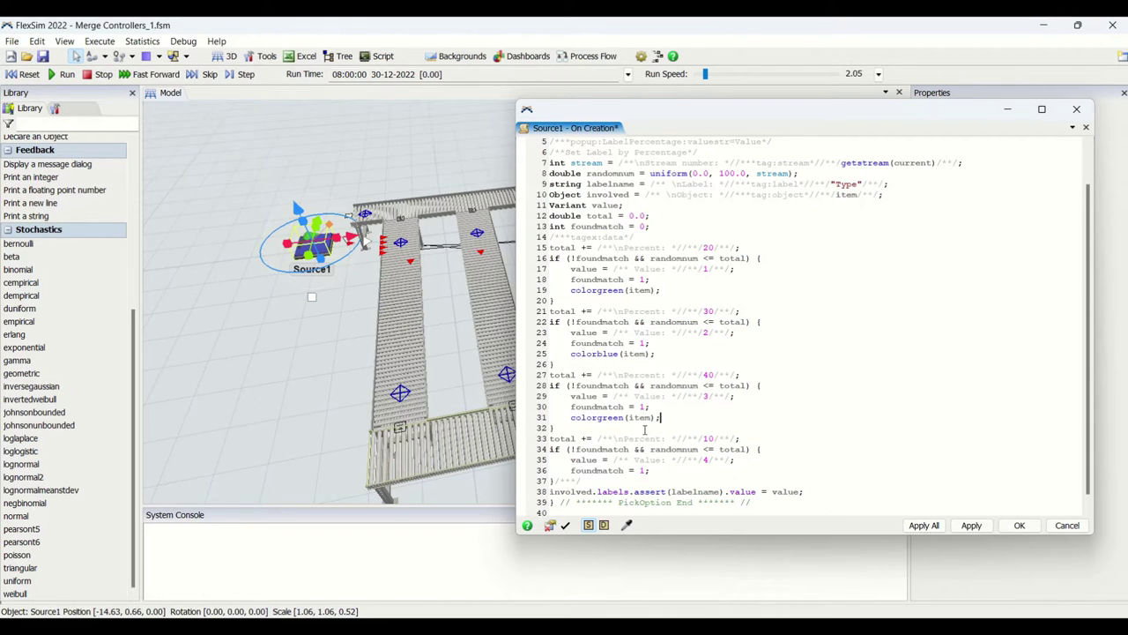
{"action": "left_click_drag", "start_coordinate": [598, 417], "coordinate": [622, 417]}
{"action": "type", "text": "black"}
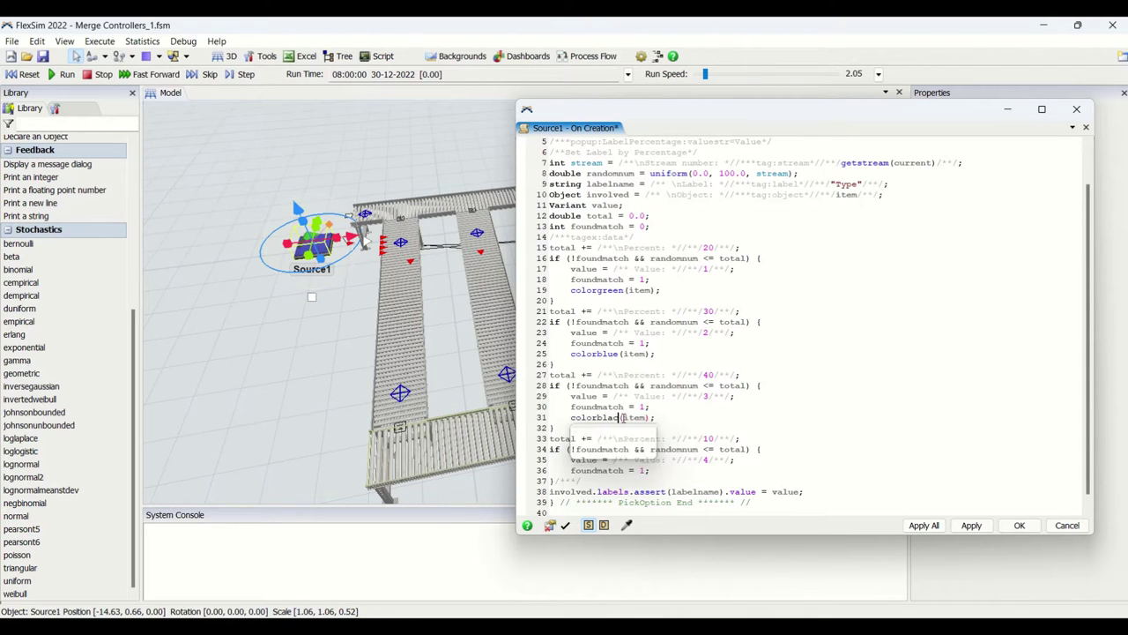
Add colorred(item); to the fourth case, then apply and save the code
{"action": "left_click", "coordinate": [764, 460]}
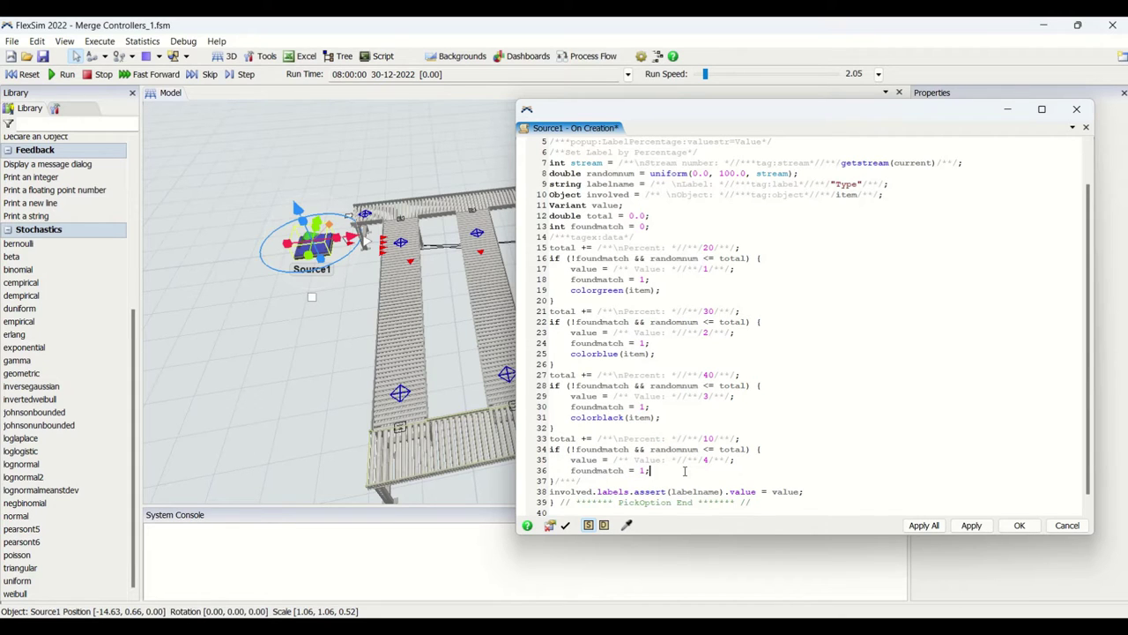
{"action": "key", "text": "Return"}
{"action": "key", "text": "ctrl+v"}
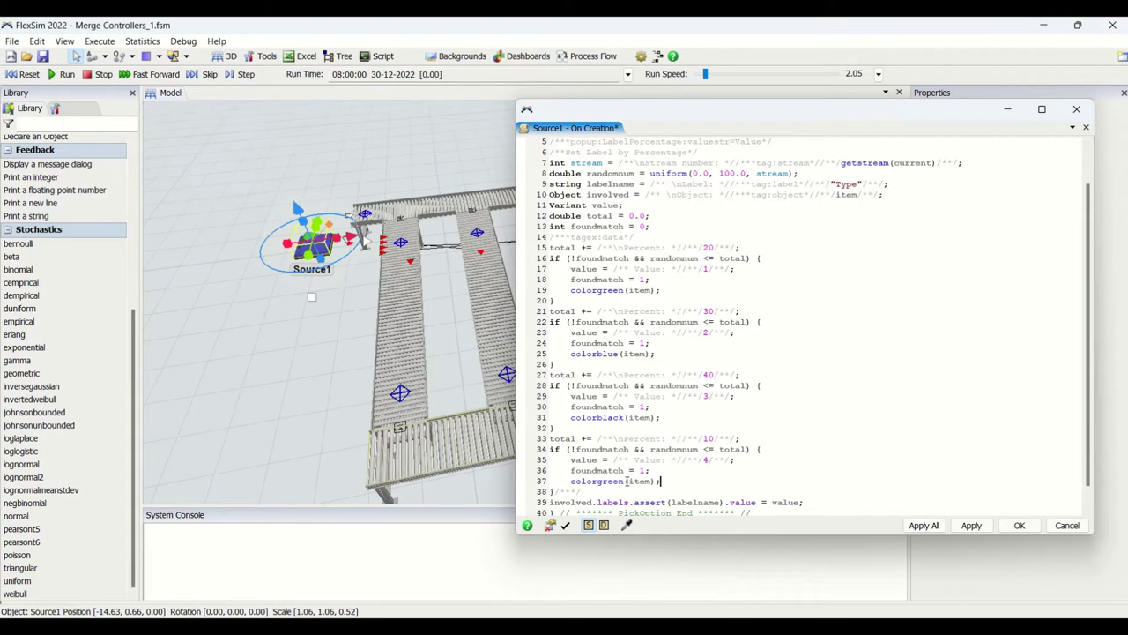
{"action": "left_click", "coordinate": [600, 480]}
{"action": "type", "text": "red"}
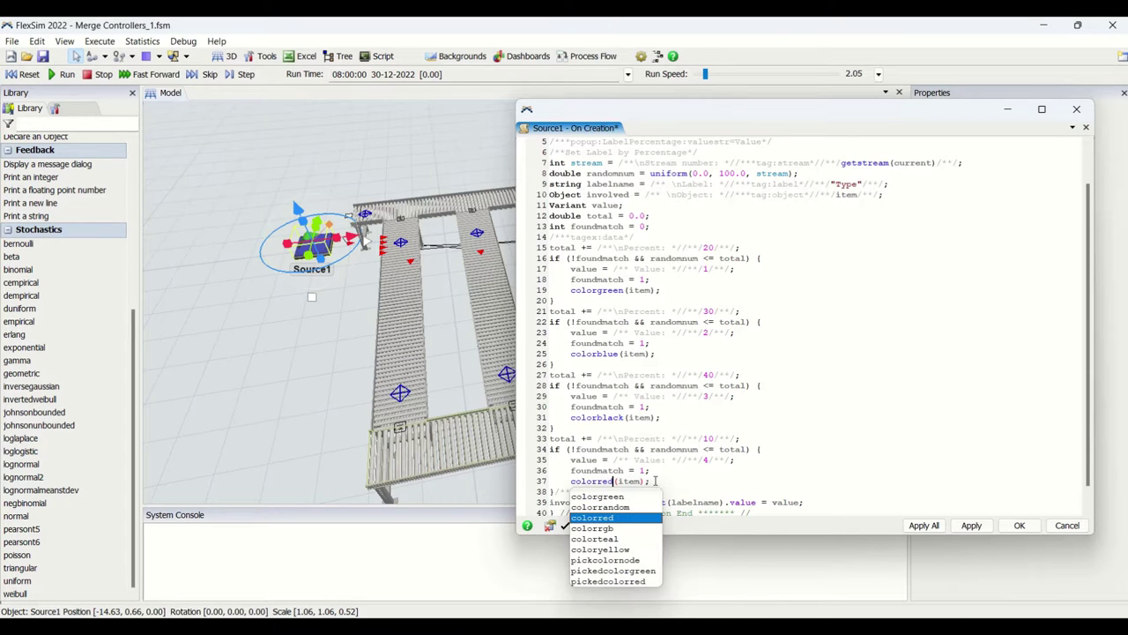
{"action": "left_click", "coordinate": [970, 525]}
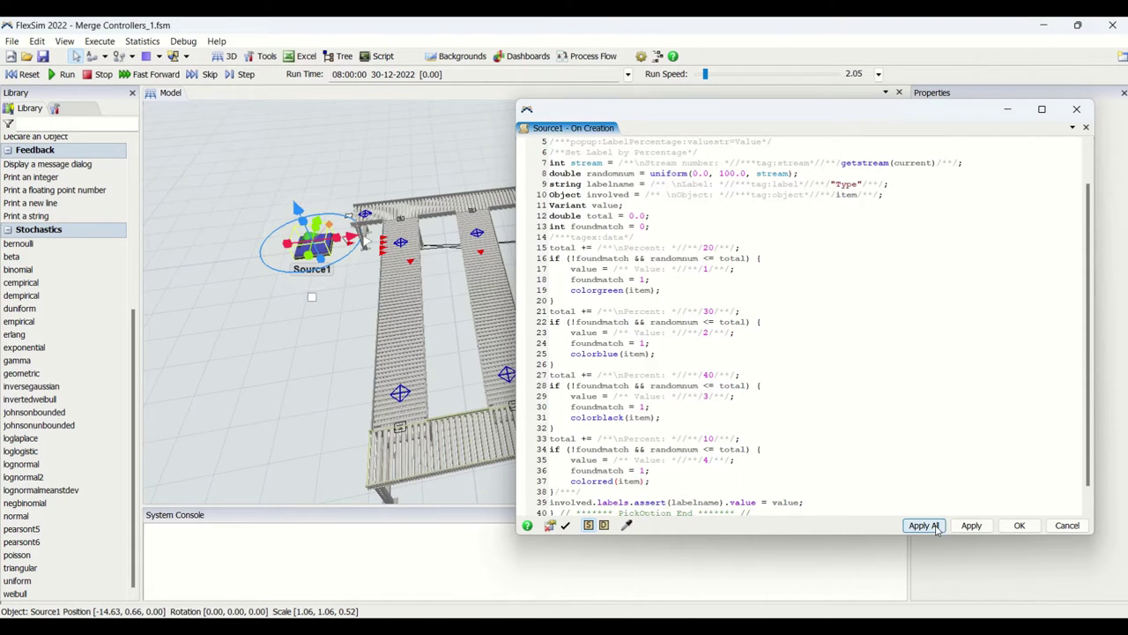
{"action": "left_click", "coordinate": [1018, 525]}
Reset and run the simulation, then stop it at 22.83 s
{"action": "left_click", "coordinate": [31, 77]}
{"action": "left_click", "coordinate": [56, 76]}
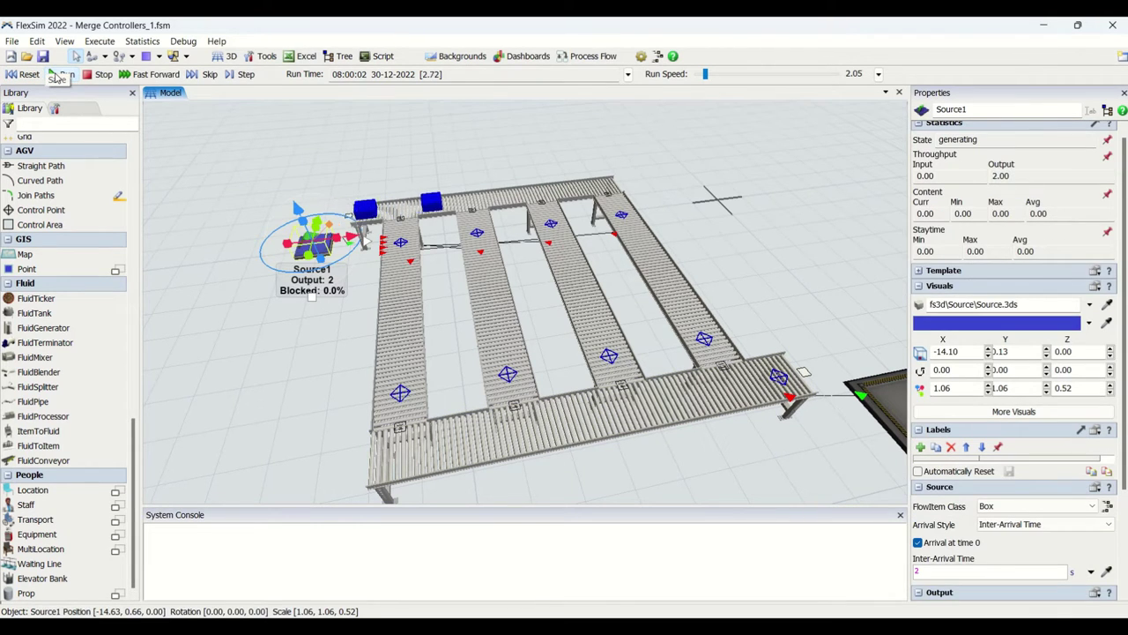
{"action": "left_click_drag", "start_coordinate": [725, 199], "coordinate": [728, 181]}
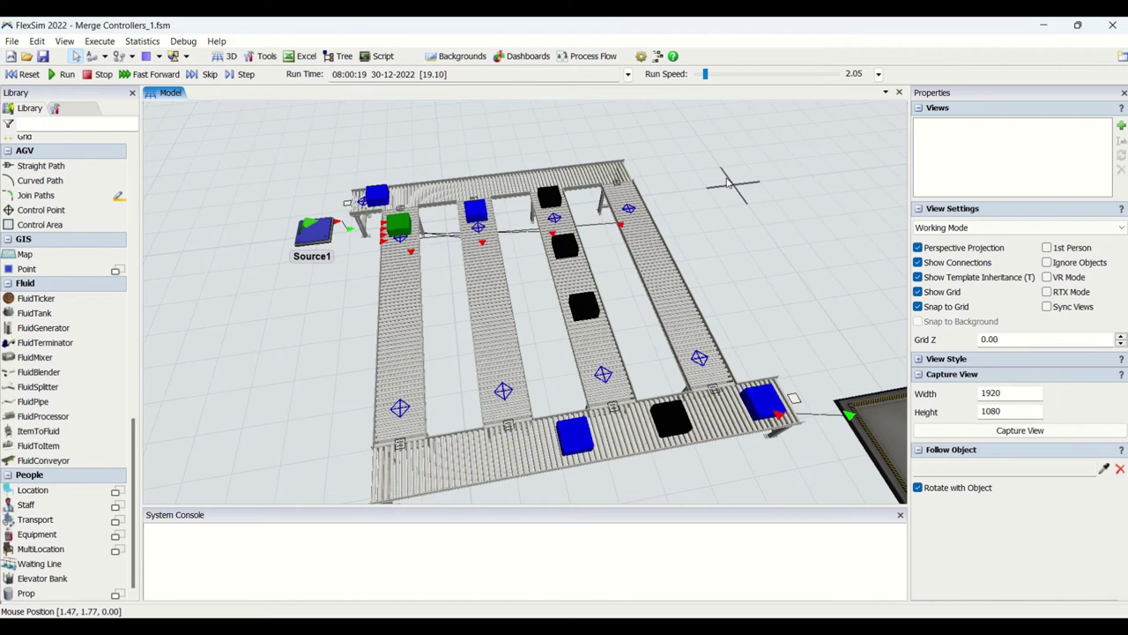
{"action": "left_click", "coordinate": [102, 76]}
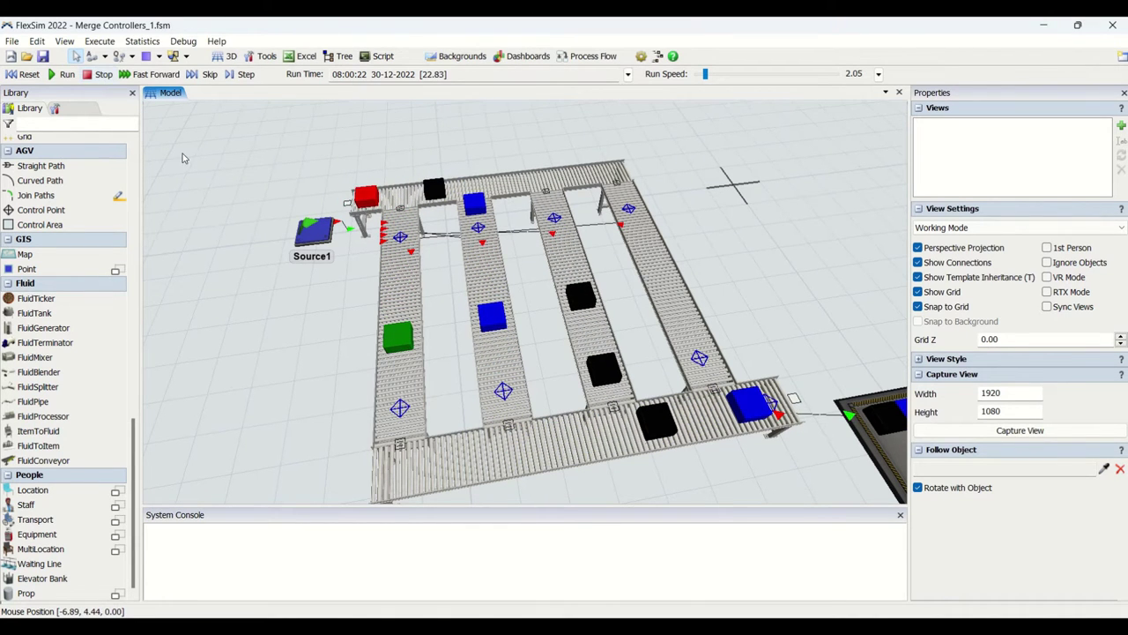
Inspect the green, blue, black and red boxes on the lanes, then deselect
{"action": "left_click", "coordinate": [396, 346]}
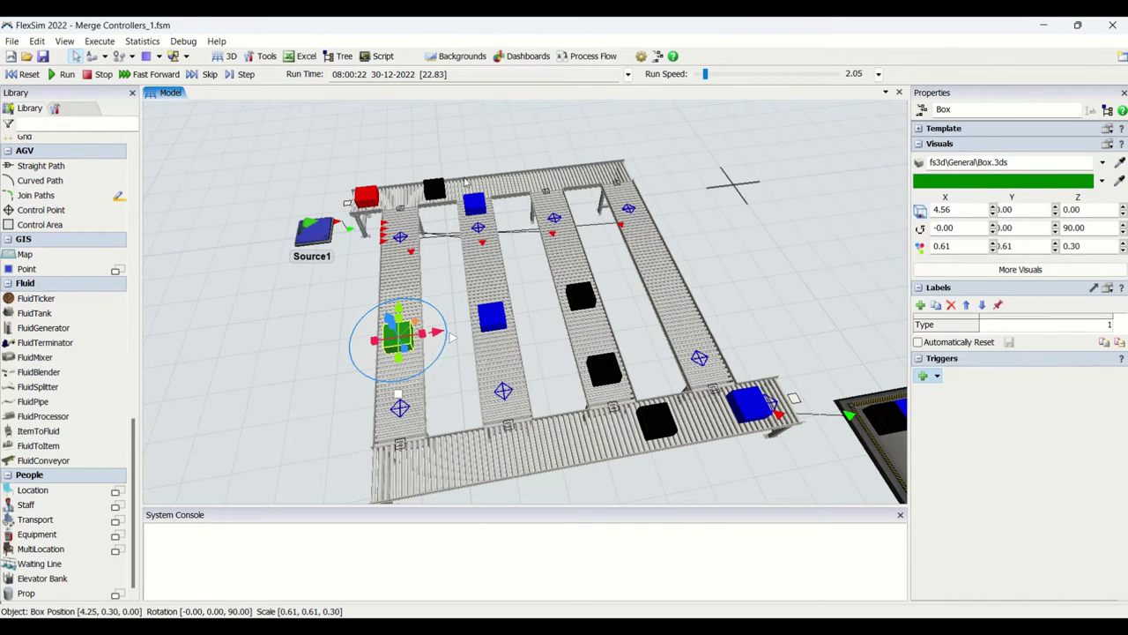
{"action": "left_click", "coordinate": [492, 317]}
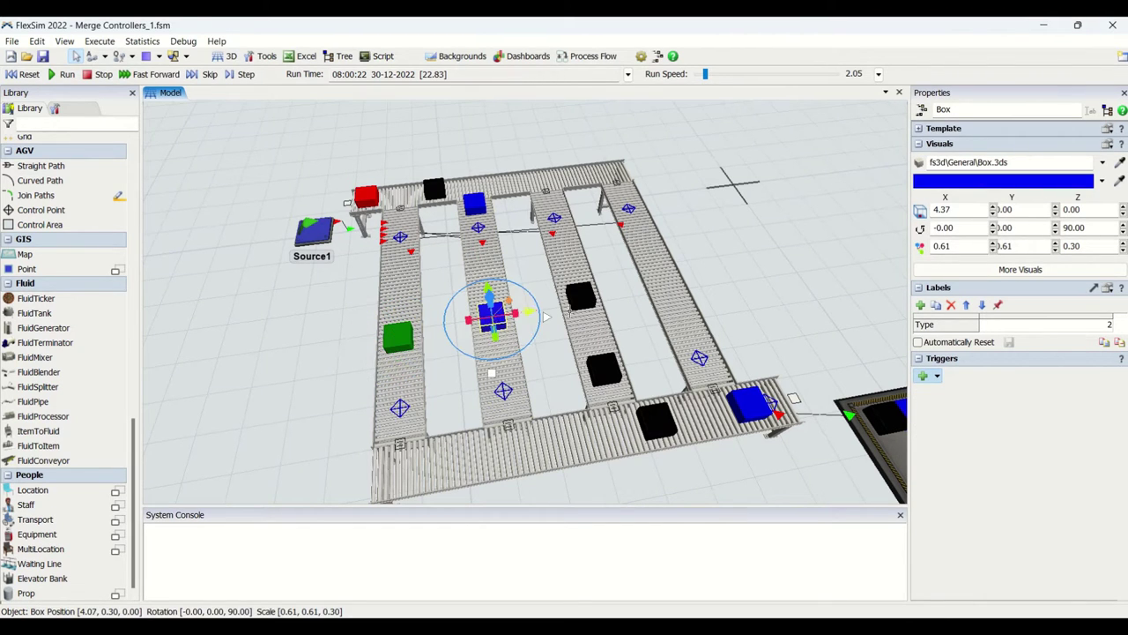
{"action": "left_click", "coordinate": [580, 297]}
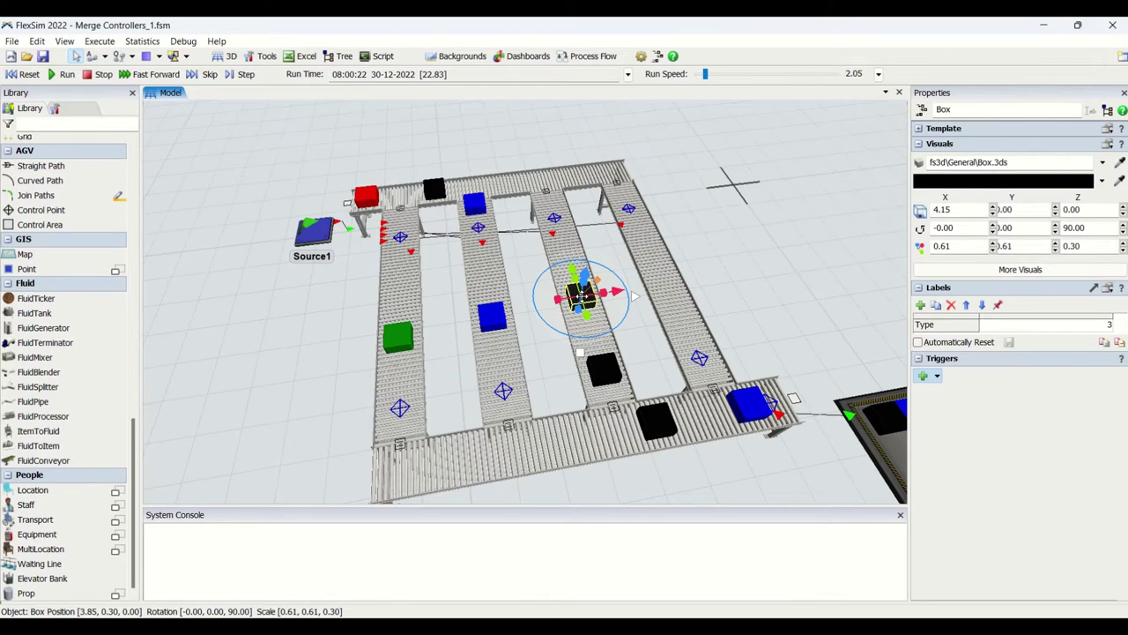
{"action": "left_click", "coordinate": [369, 195]}
{"action": "left_click", "coordinate": [743, 212]}
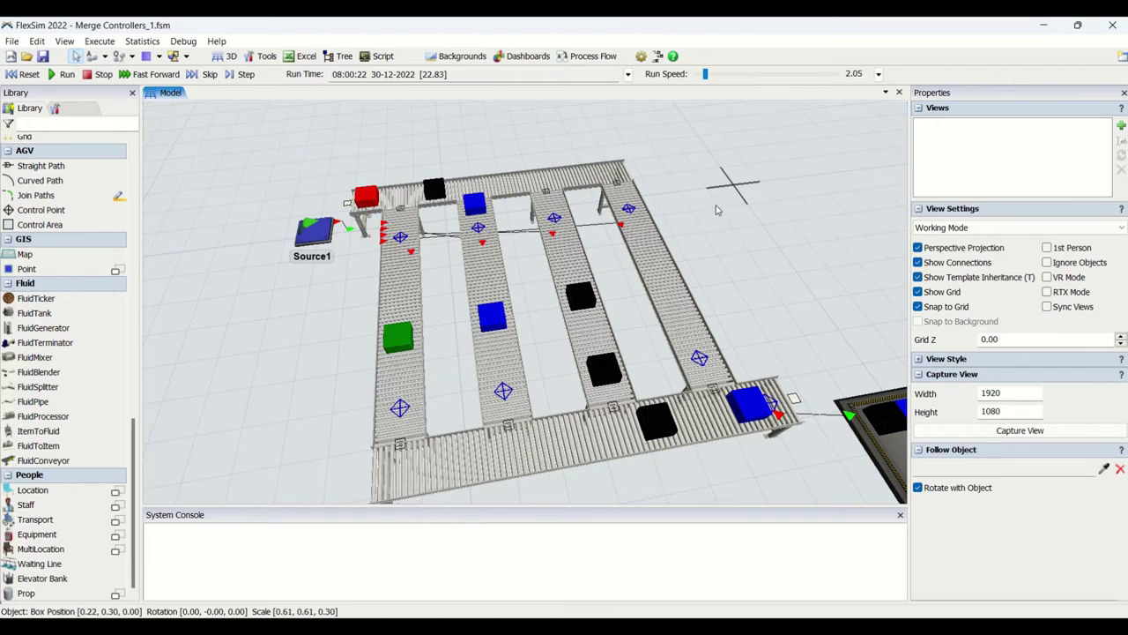
Run the model on to 29.47 s, stop it, and view Source1's properties
{"action": "left_click", "coordinate": [62, 75]}
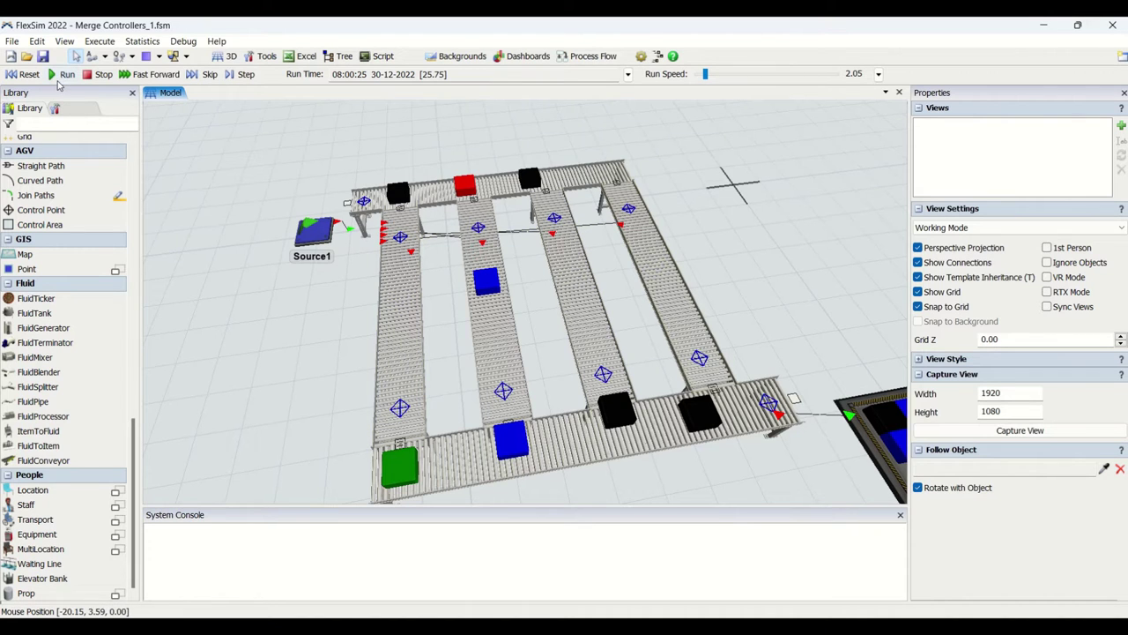
{"action": "left_click", "coordinate": [99, 74]}
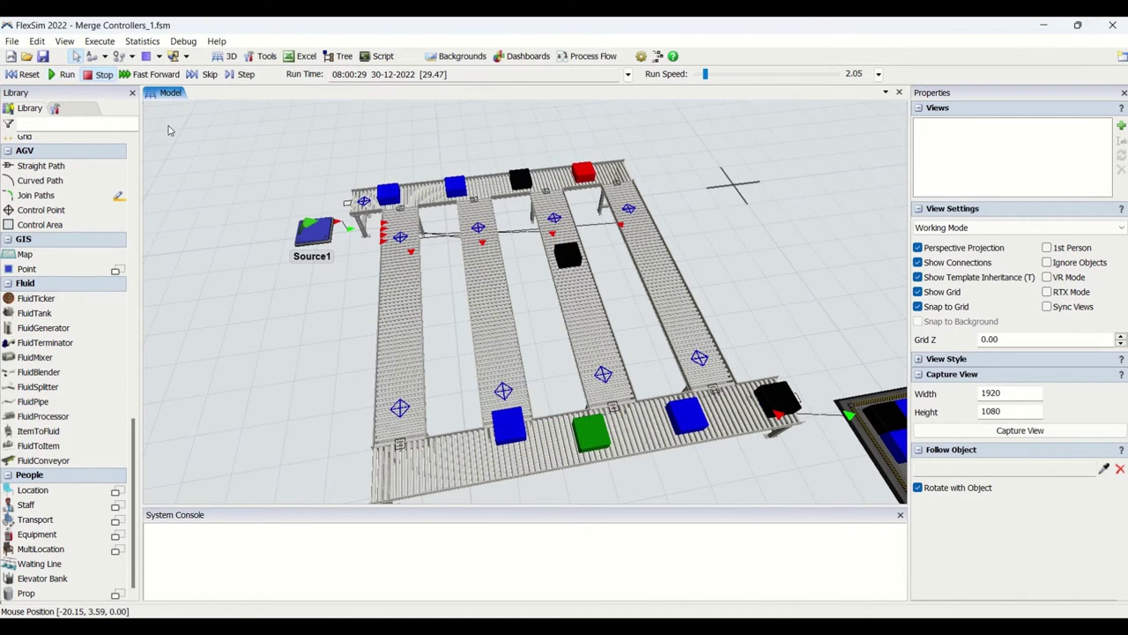
{"action": "left_click", "coordinate": [307, 231]}
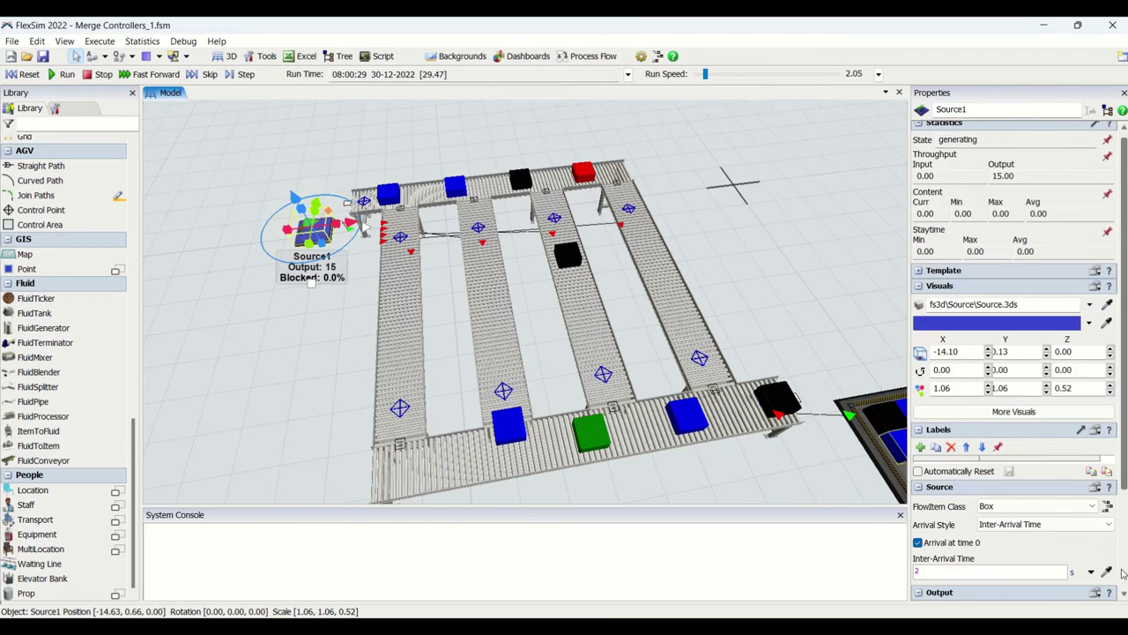
Inspect decision point DP1's settings
{"action": "scroll", "coordinate": [1123, 573], "scroll_direction": "down", "scroll_amount": 3}
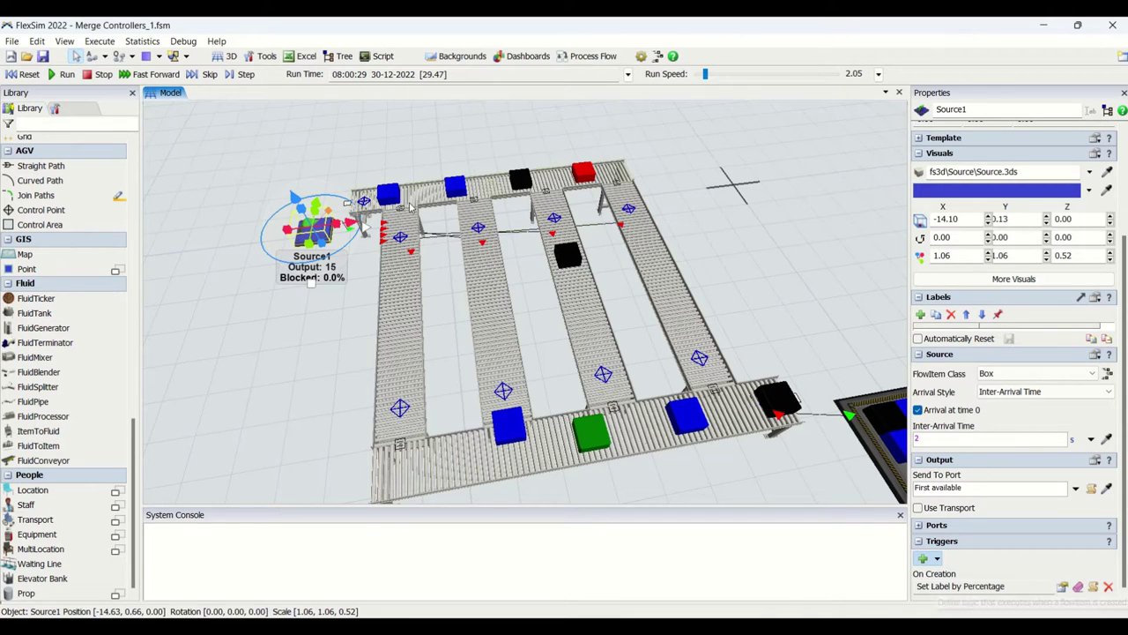
{"action": "left_click", "coordinate": [364, 201]}
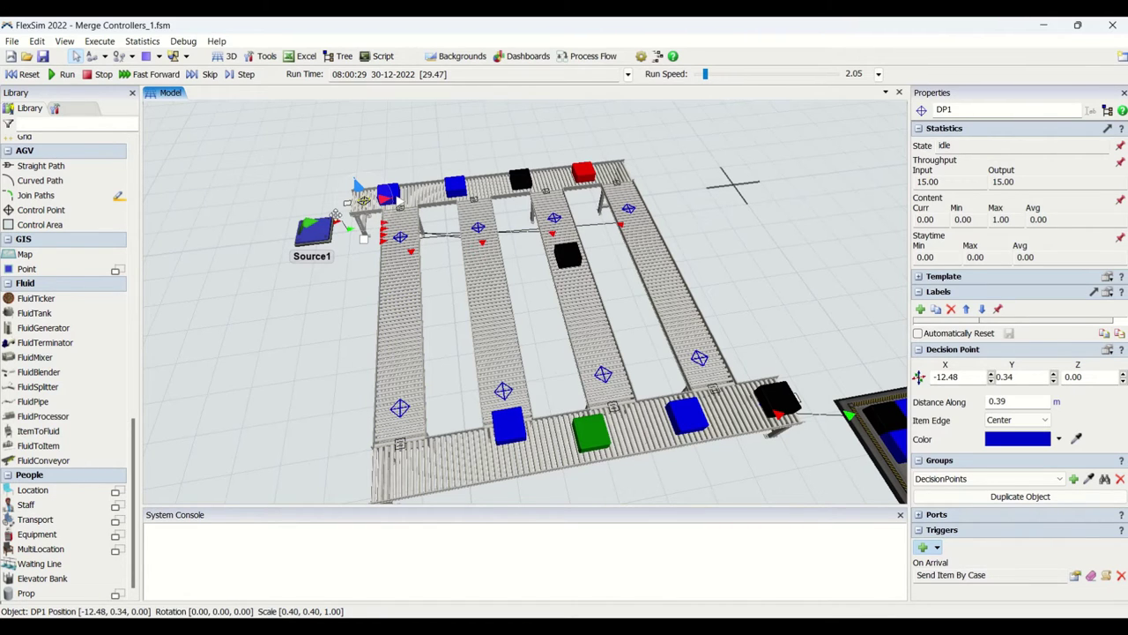
{"action": "left_click", "coordinate": [353, 347]}
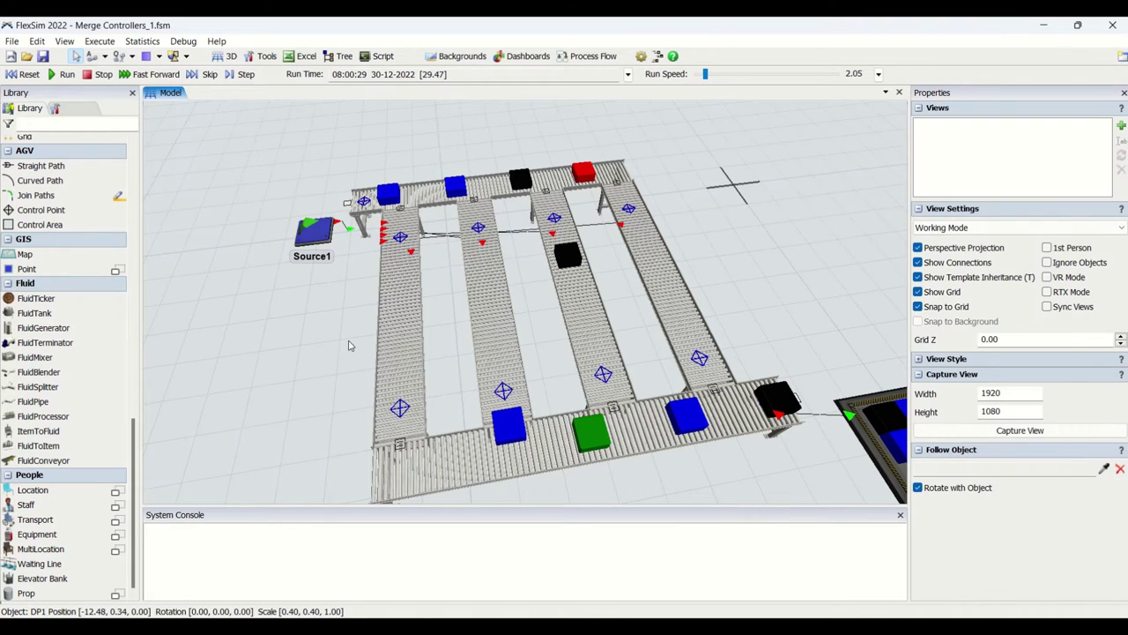
Enable Fixed Interval Movement on StraightConveyor2 with a 1.00 m dog interval
{"action": "left_click", "coordinate": [389, 337]}
{"action": "scroll", "coordinate": [1124, 527], "scroll_direction": "down", "scroll_amount": 3}
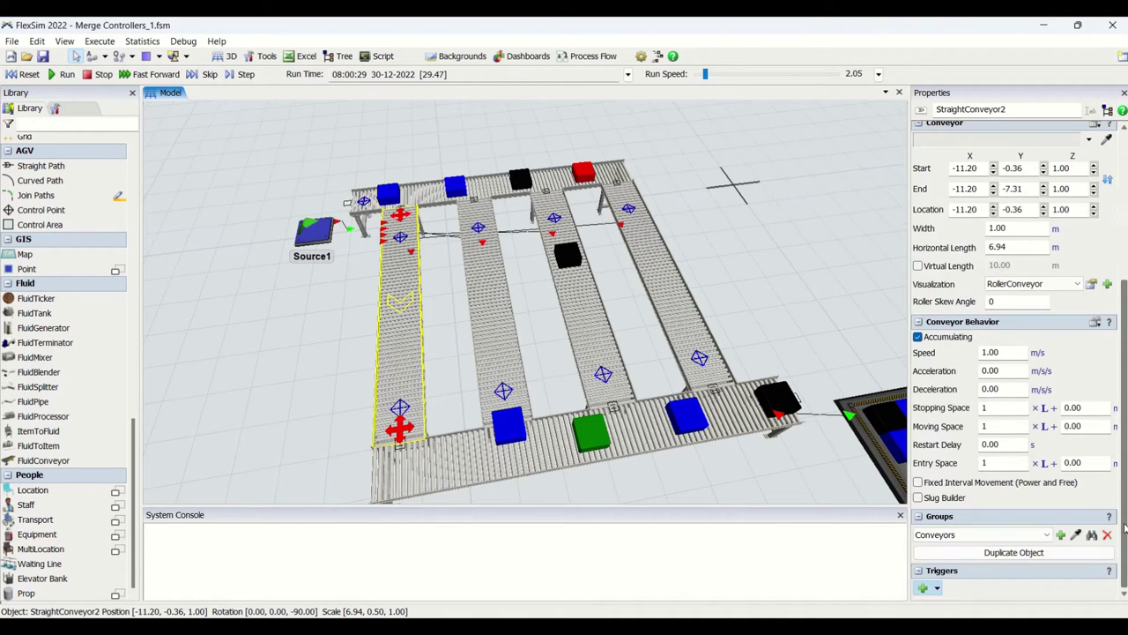
{"action": "left_click", "coordinate": [917, 482]}
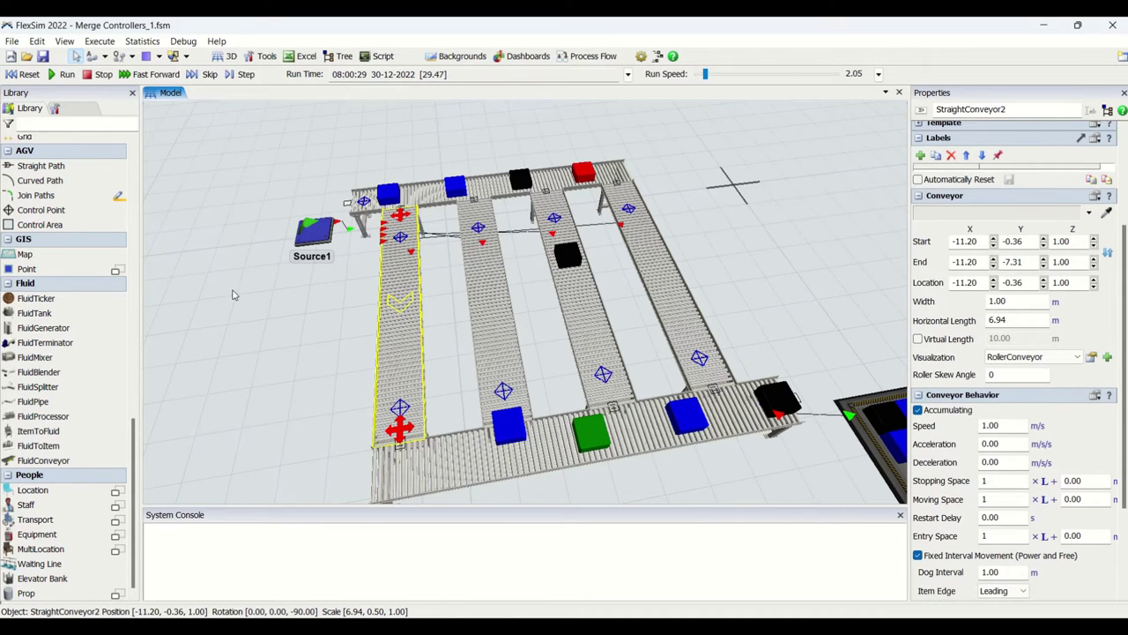
{"action": "left_click", "coordinate": [360, 315]}
{"action": "left_click", "coordinate": [393, 324]}
{"action": "scroll", "coordinate": [1123, 509], "scroll_direction": "down", "scroll_amount": 1}
{"action": "scroll", "coordinate": [1122, 509], "scroll_direction": "down", "scroll_amount": 3}
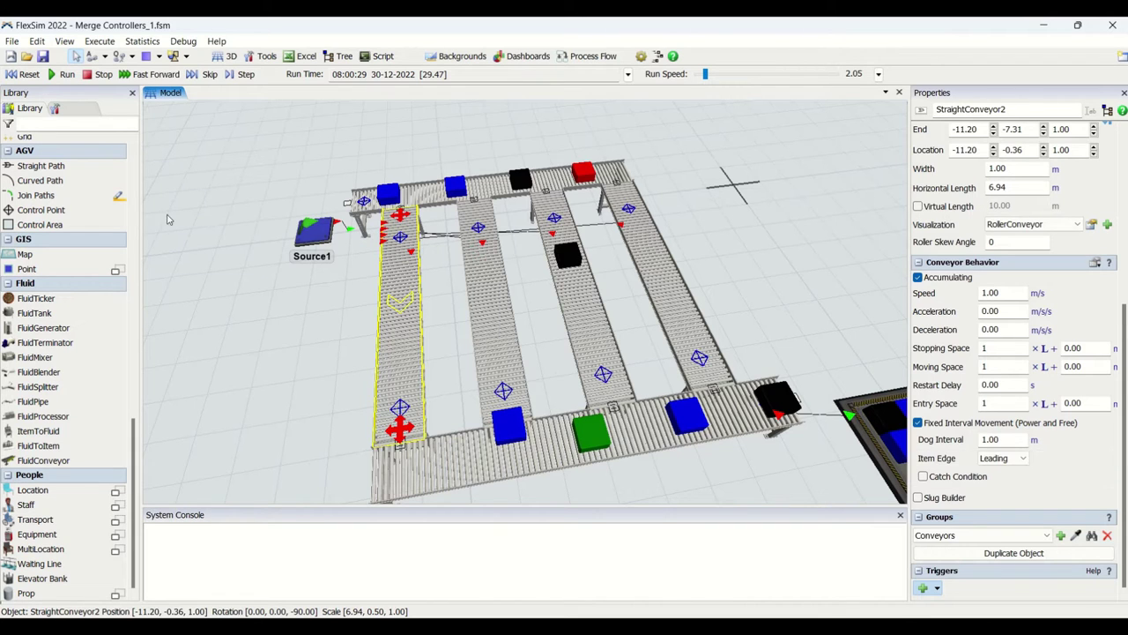
Reset and rerun the model, watching items build up in Queue1 by 50.21 s
{"action": "left_click", "coordinate": [25, 74]}
{"action": "left_click", "coordinate": [62, 74]}
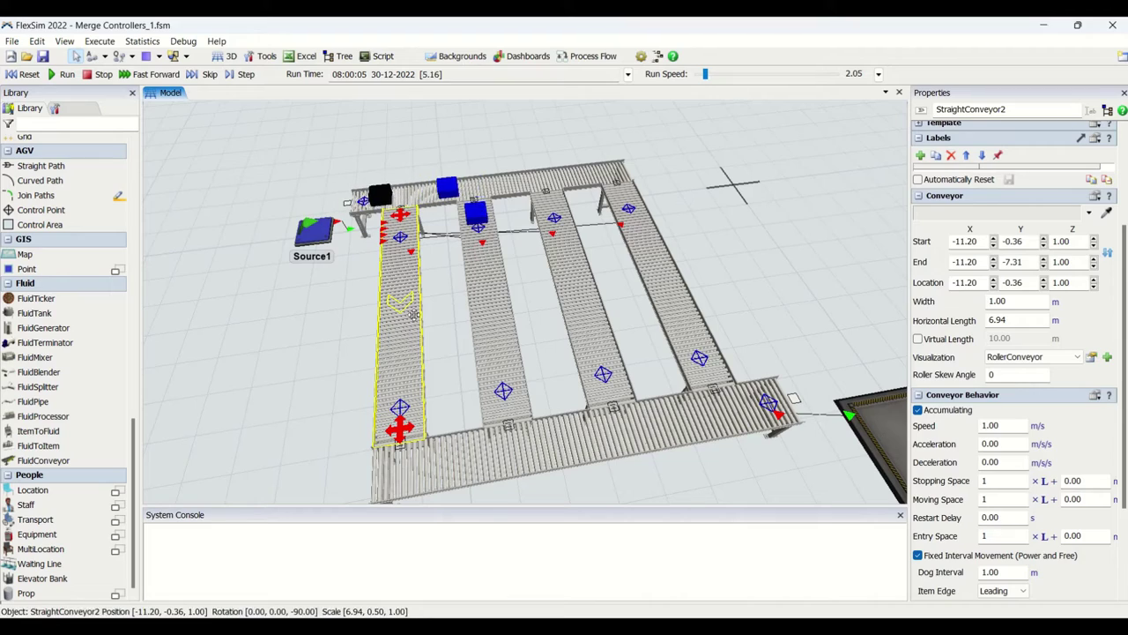
{"action": "right_click_drag", "start_coordinate": [308, 406], "coordinate": [348, 421]}
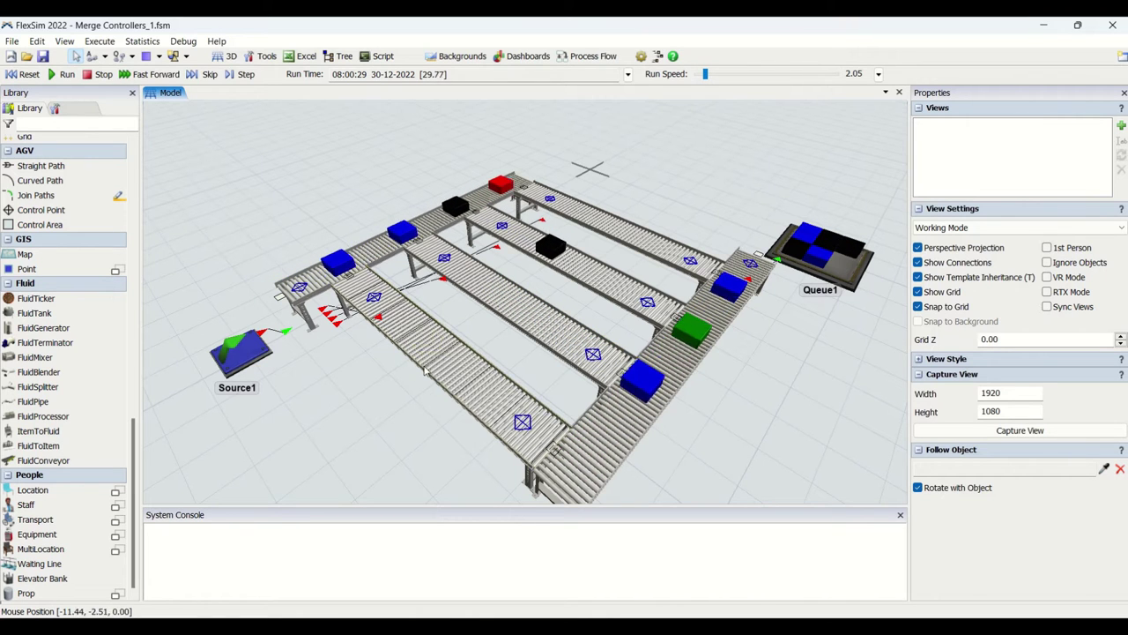
{"action": "left_click", "coordinate": [481, 388]}
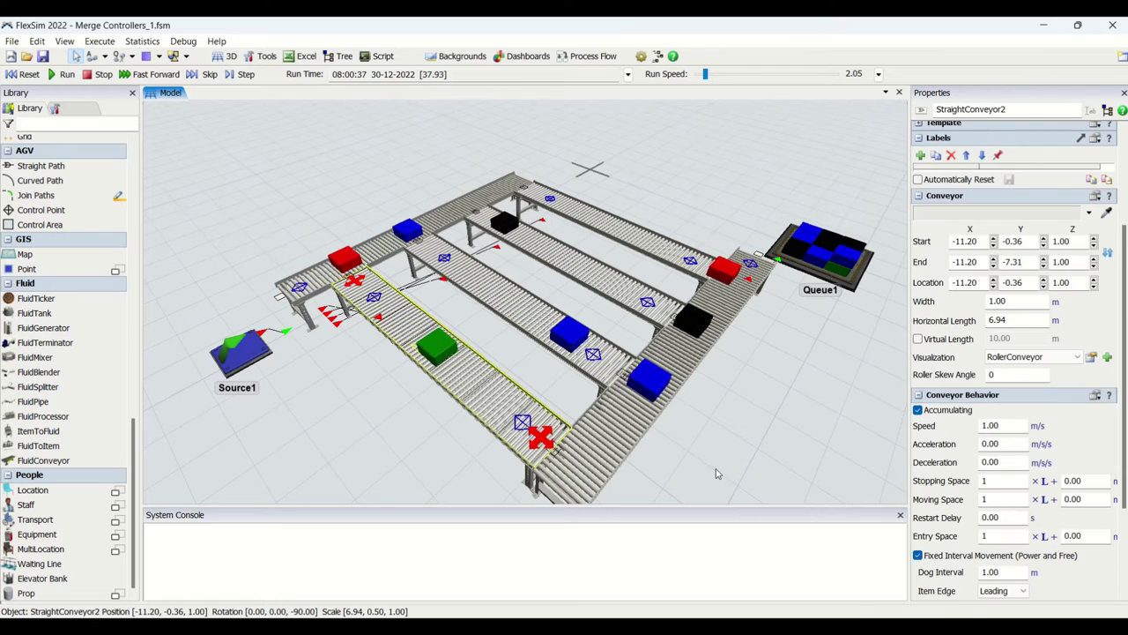
{"action": "scroll", "coordinate": [1121, 564], "scroll_direction": "down", "scroll_amount": 3}
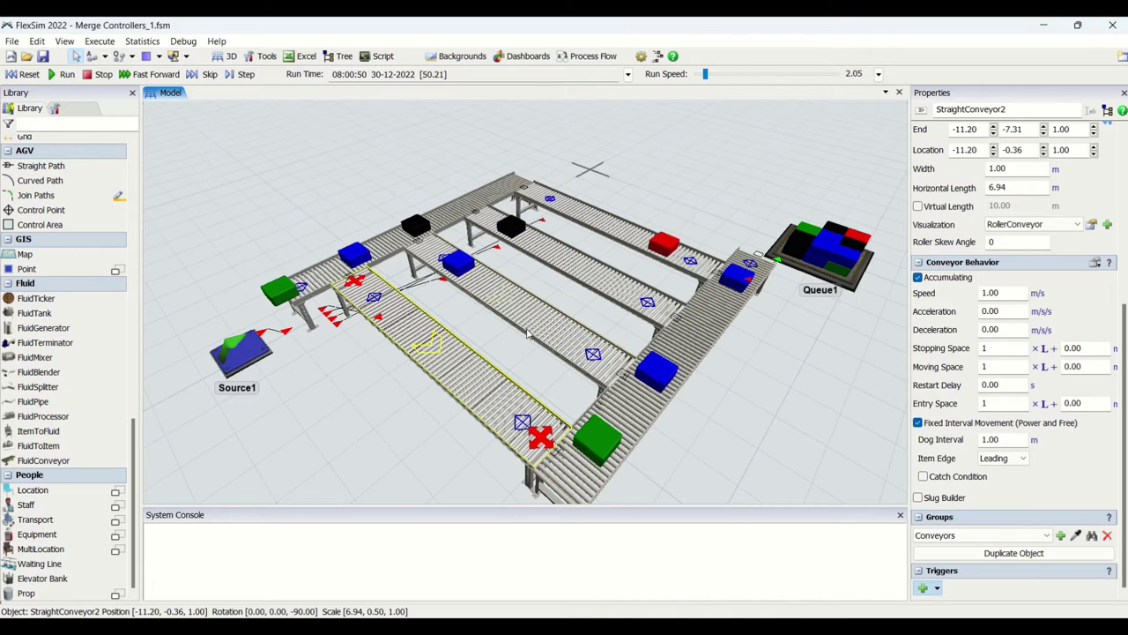
Reset the model and enable Fixed Interval Movement on StraightConveyor3, 4 and 5
{"action": "left_click", "coordinate": [24, 74]}
{"action": "left_click", "coordinate": [515, 309]}
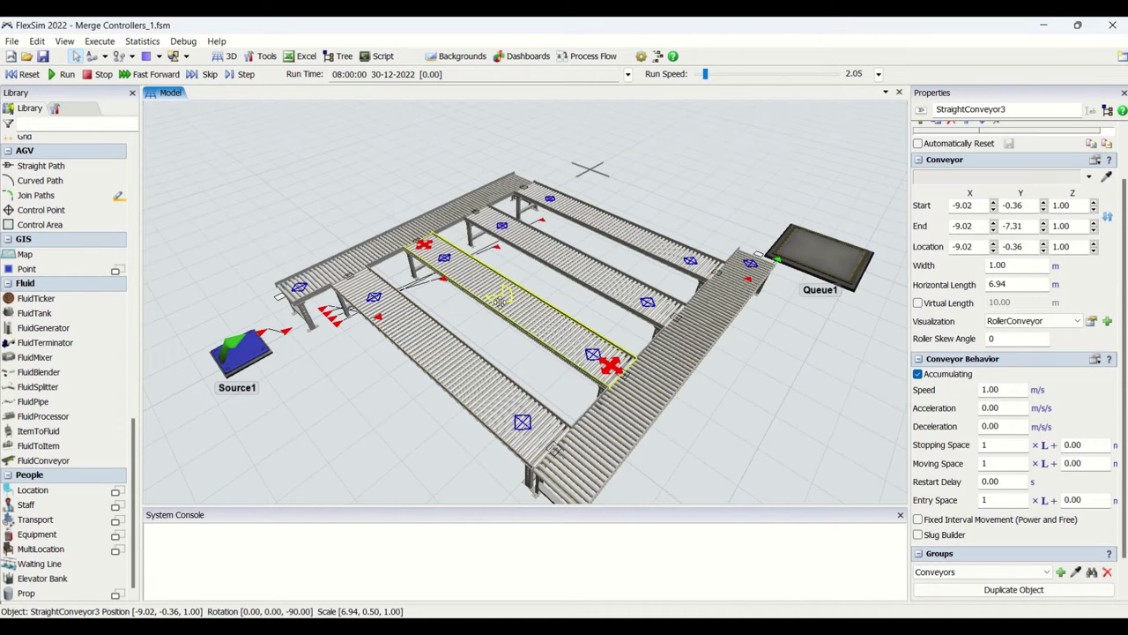
{"action": "scroll", "coordinate": [925, 520], "scroll_direction": "down", "scroll_amount": 2}
{"action": "left_click", "coordinate": [917, 422]}
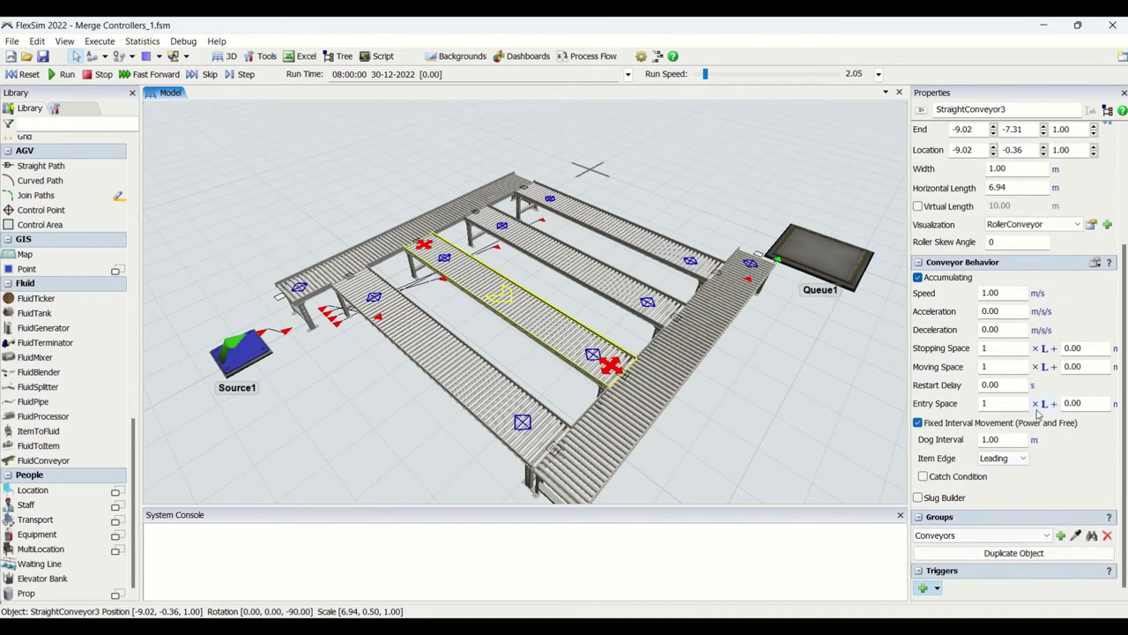
{"action": "left_click", "coordinate": [568, 260]}
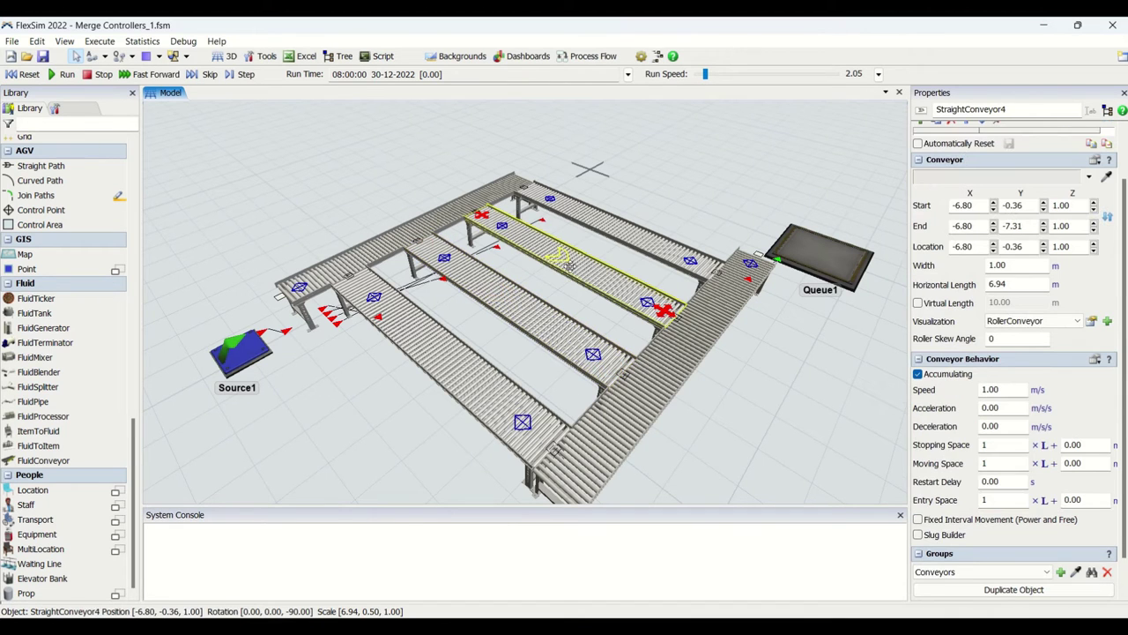
{"action": "scroll", "coordinate": [928, 524], "scroll_direction": "down", "scroll_amount": 2}
{"action": "left_click", "coordinate": [917, 422]}
{"action": "left_click", "coordinate": [617, 227]}
{"action": "scroll", "coordinate": [934, 526], "scroll_direction": "down", "scroll_amount": 2}
{"action": "left_click", "coordinate": [918, 422]}
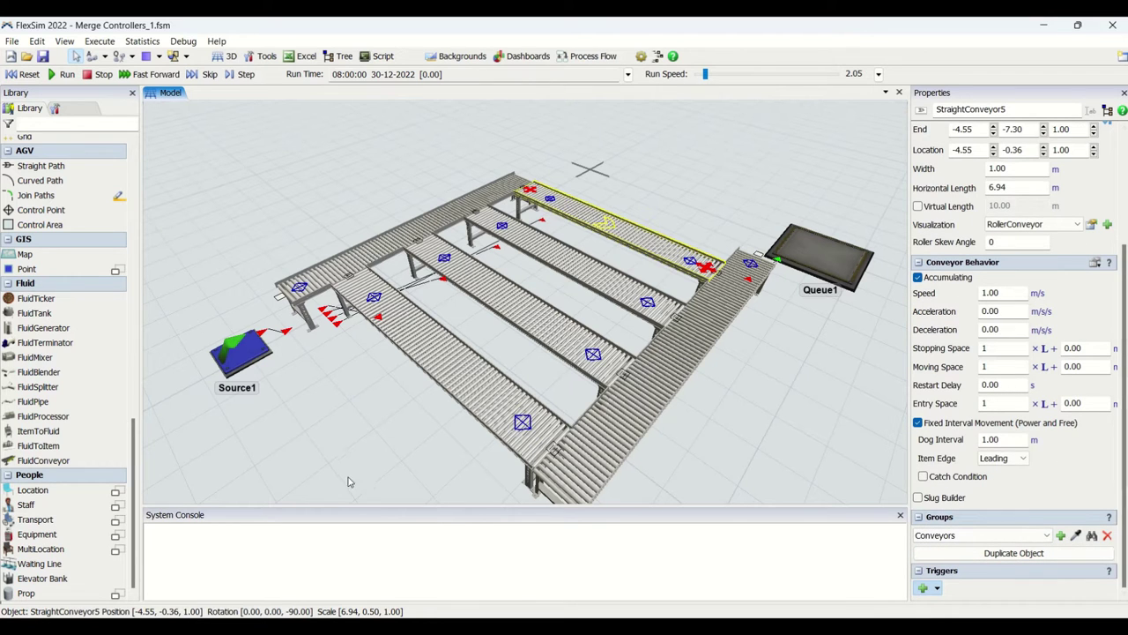
Reselect the left lane conveyor and reframe the model view
{"action": "left_click", "coordinate": [365, 453]}
{"action": "left_click", "coordinate": [421, 350]}
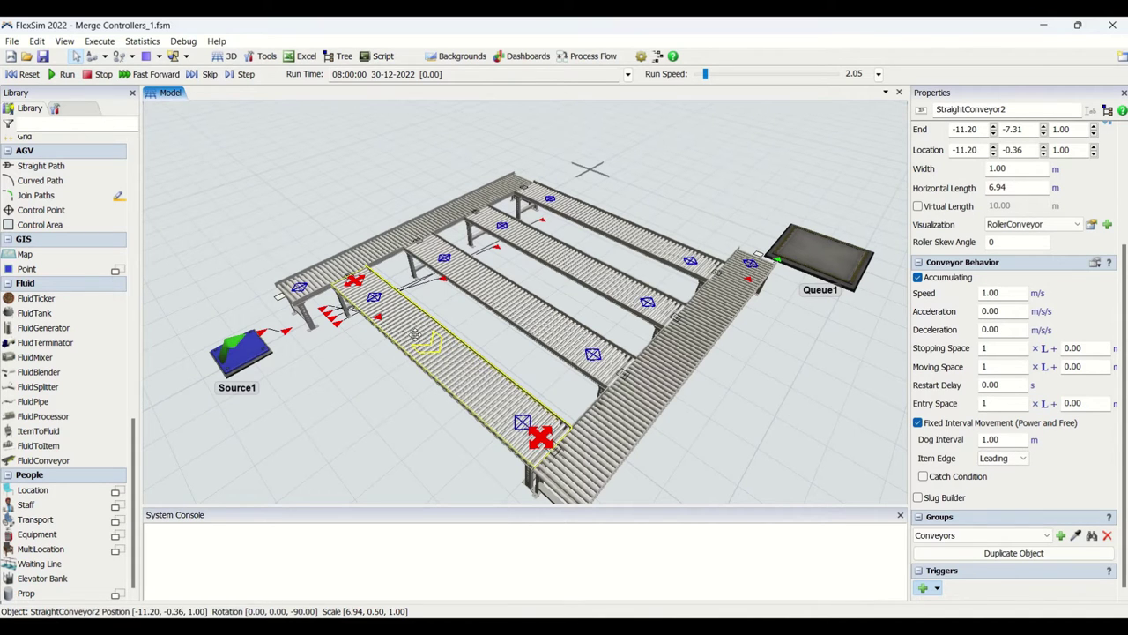
{"action": "left_click_drag", "start_coordinate": [384, 423], "coordinate": [352, 327]}
Enable Slug Builder on StraightConveyor2 with 80 fill percent and 1.00 m/s release speed
{"action": "left_click", "coordinate": [353, 327]}
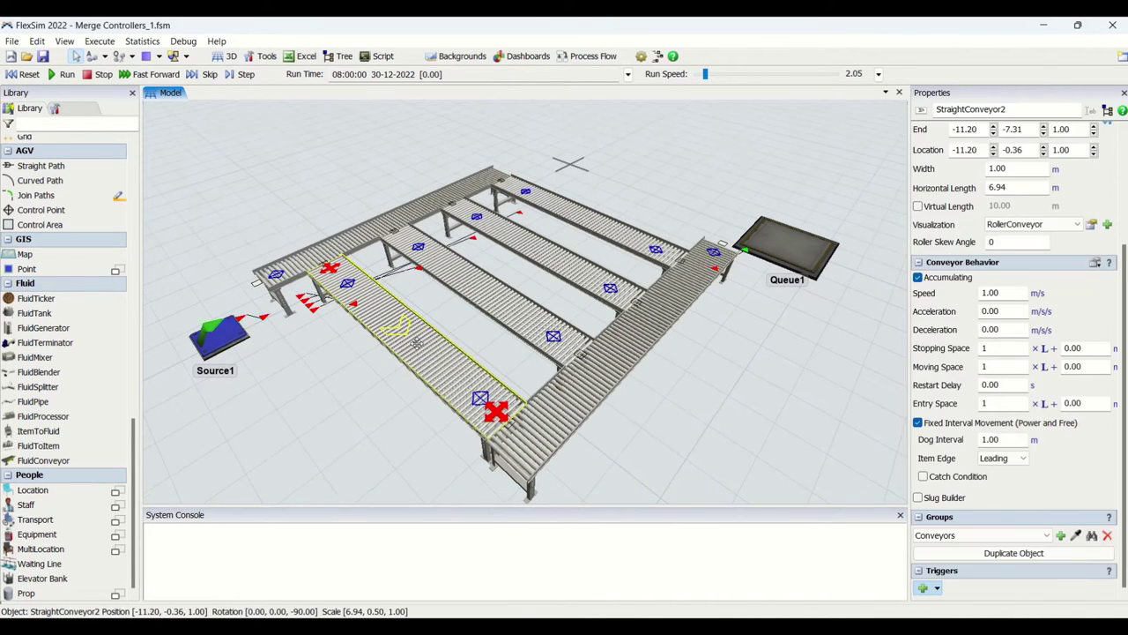
{"action": "left_click", "coordinate": [930, 500]}
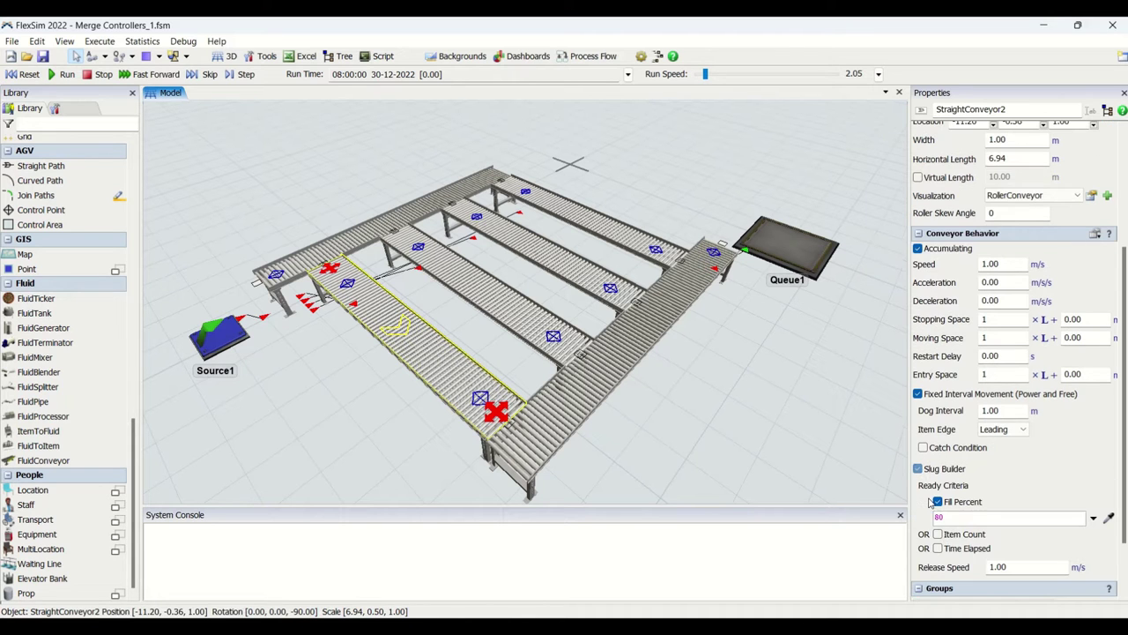
{"action": "right_click_drag", "start_coordinate": [647, 396], "coordinate": [617, 401]}
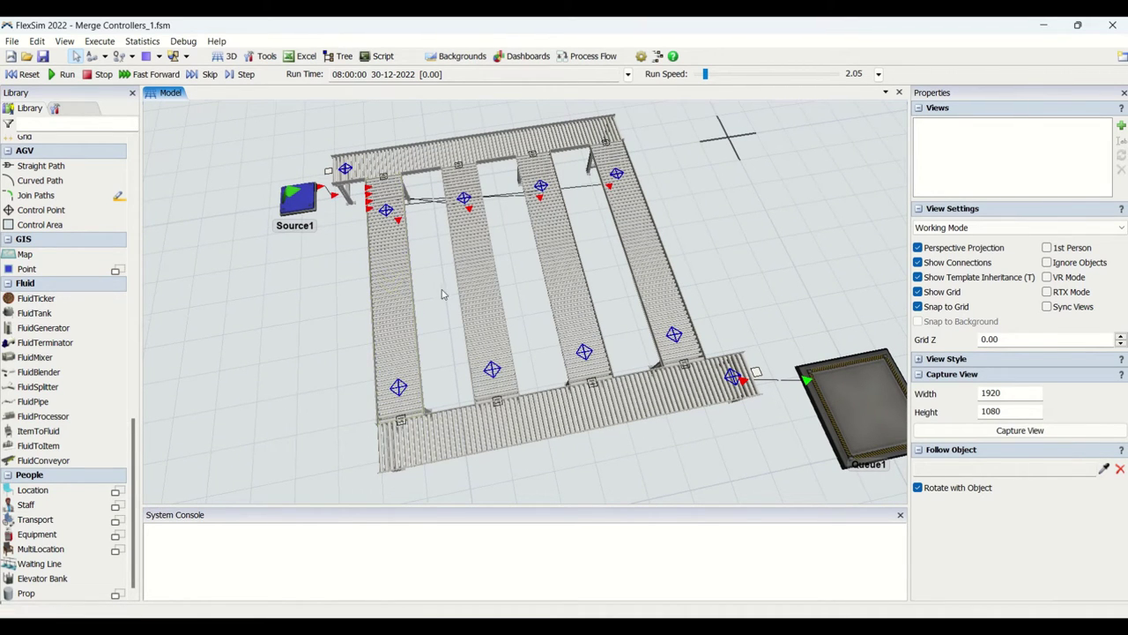
{"action": "left_click", "coordinate": [402, 412]}
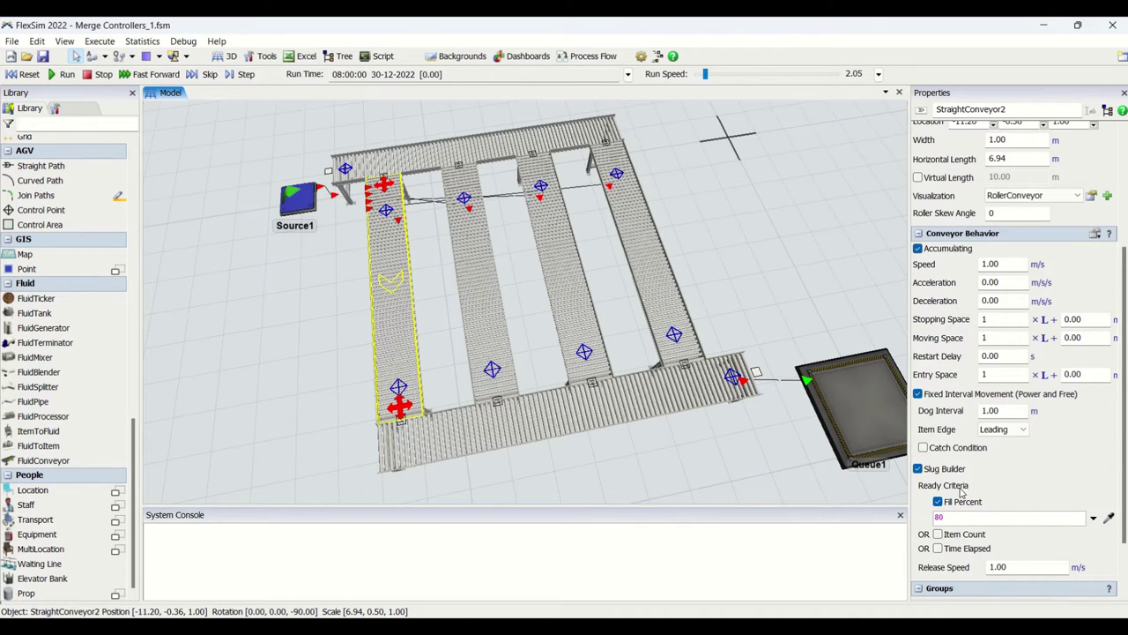
{"action": "left_click", "coordinate": [917, 469]}
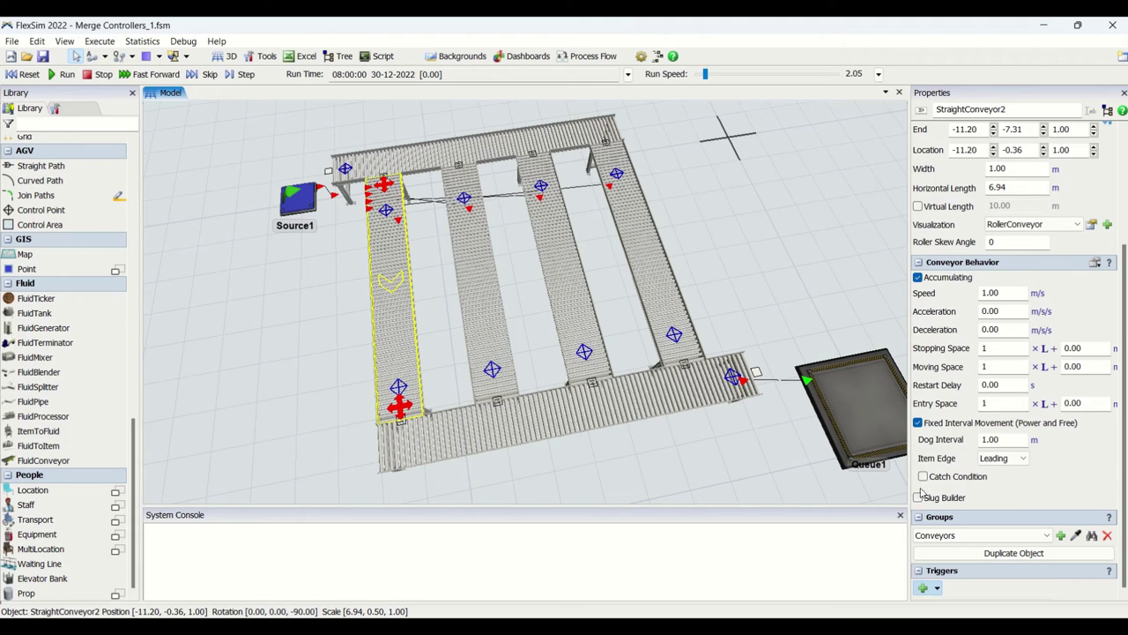
{"action": "left_click", "coordinate": [918, 499]}
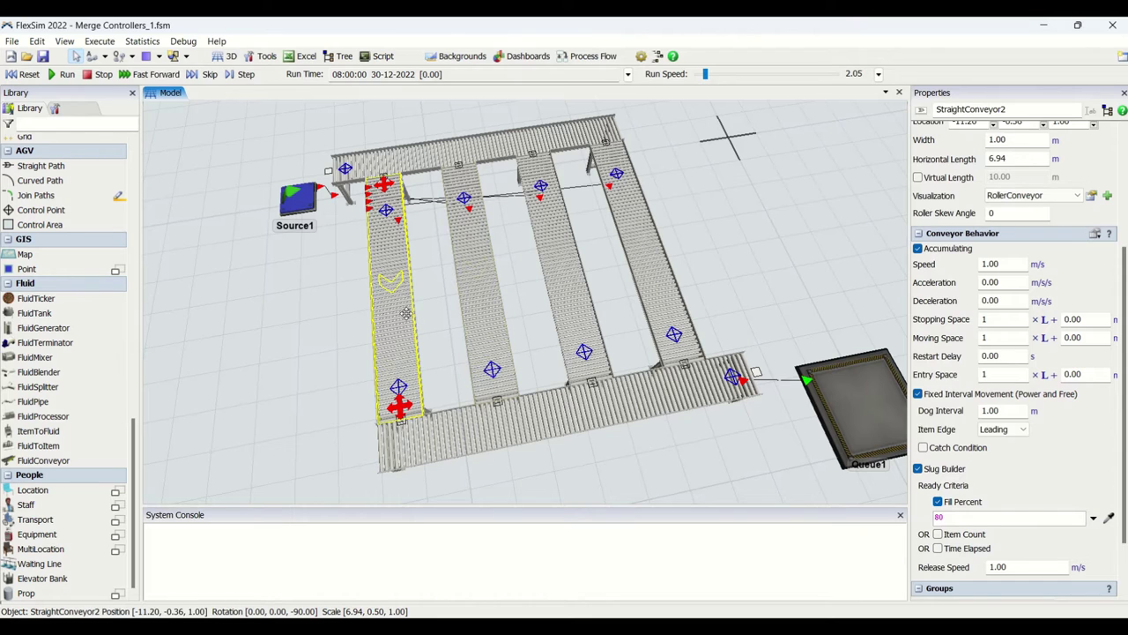
Enable Slug Builder on StraightConveyor4 and StraightConveyor5, then reset the model
{"action": "left_click", "coordinate": [486, 313]}
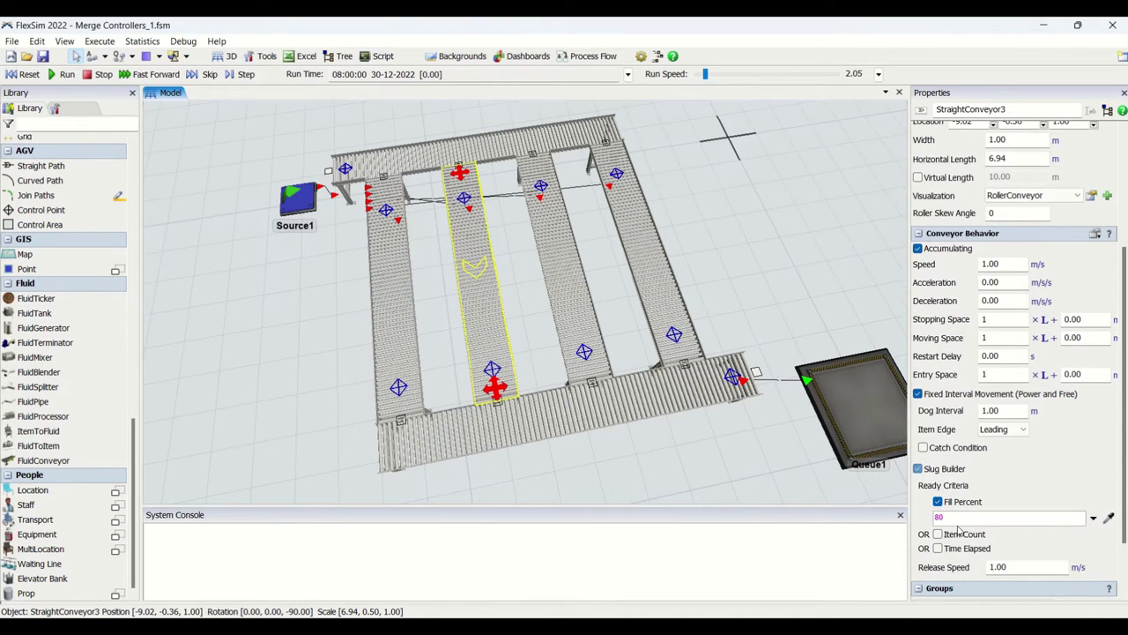
{"action": "left_click", "coordinate": [570, 295]}
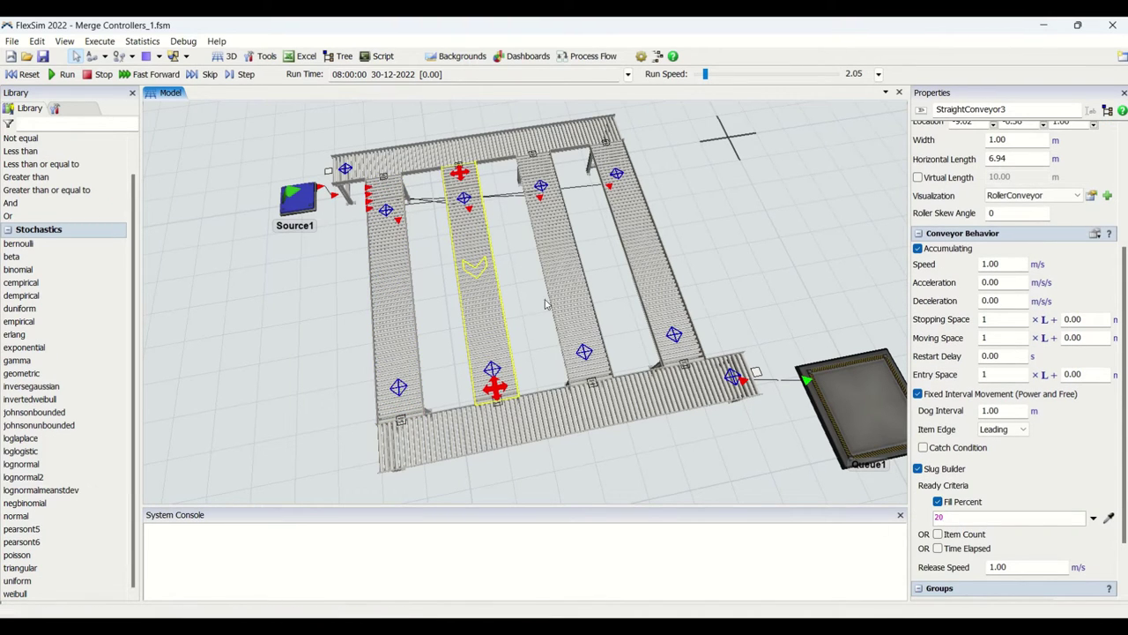
{"action": "left_click", "coordinate": [918, 497]}
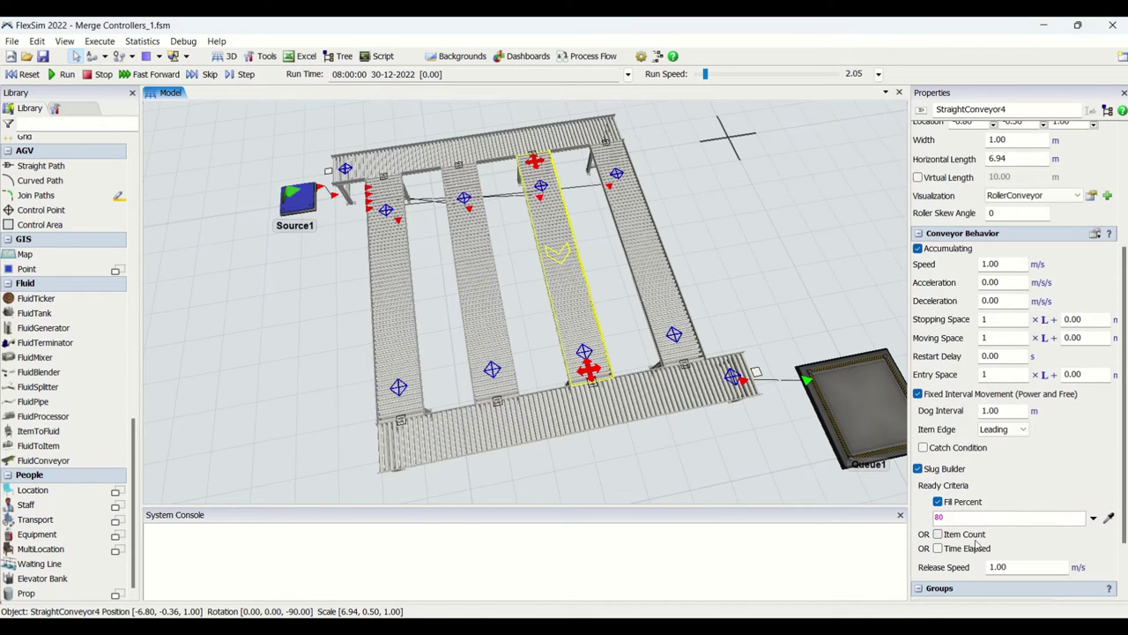
{"action": "left_click", "coordinate": [654, 287]}
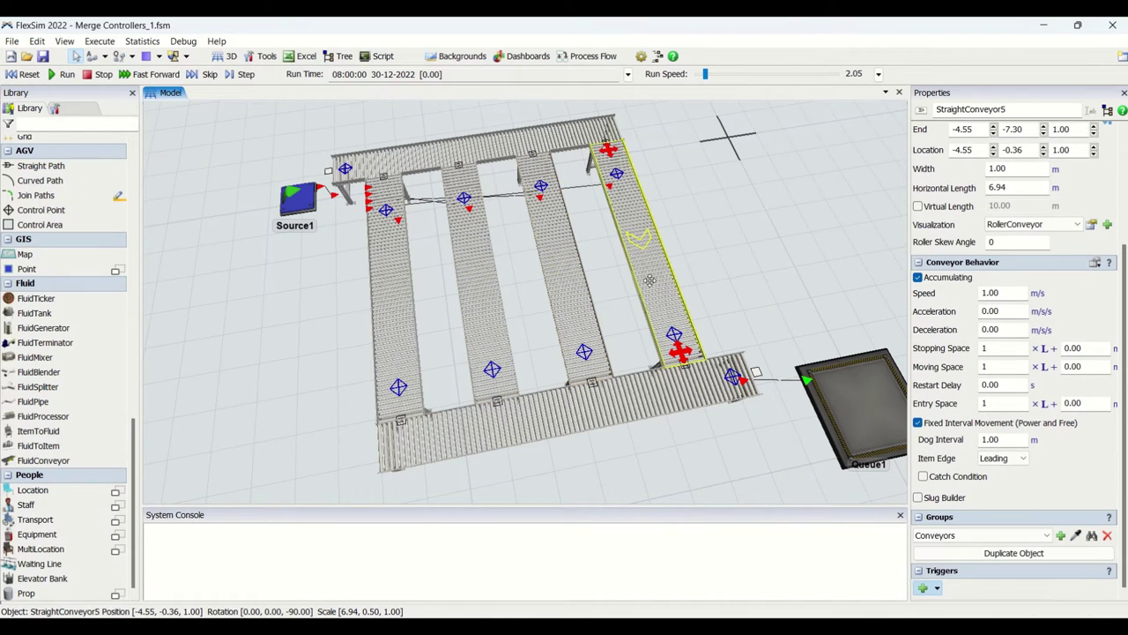
{"action": "left_click", "coordinate": [919, 498]}
{"action": "left_click", "coordinate": [394, 371]}
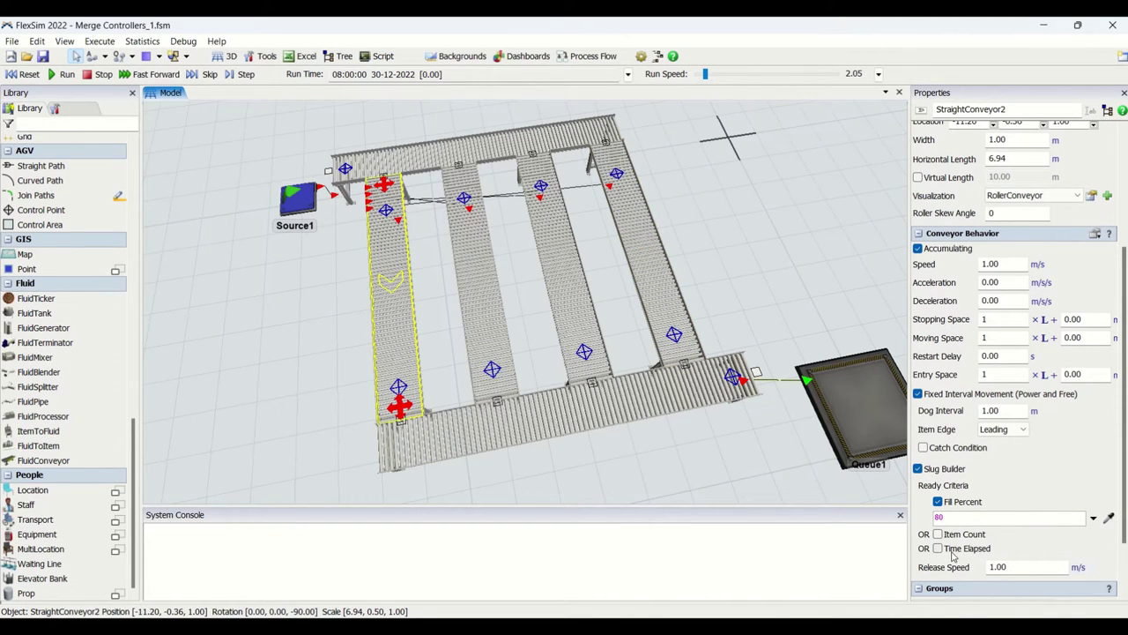
{"action": "left_click", "coordinate": [29, 76]}
Run the model to about 99.93 s, watching slugs form on the lanes and fill Queue1
{"action": "left_click", "coordinate": [56, 75]}
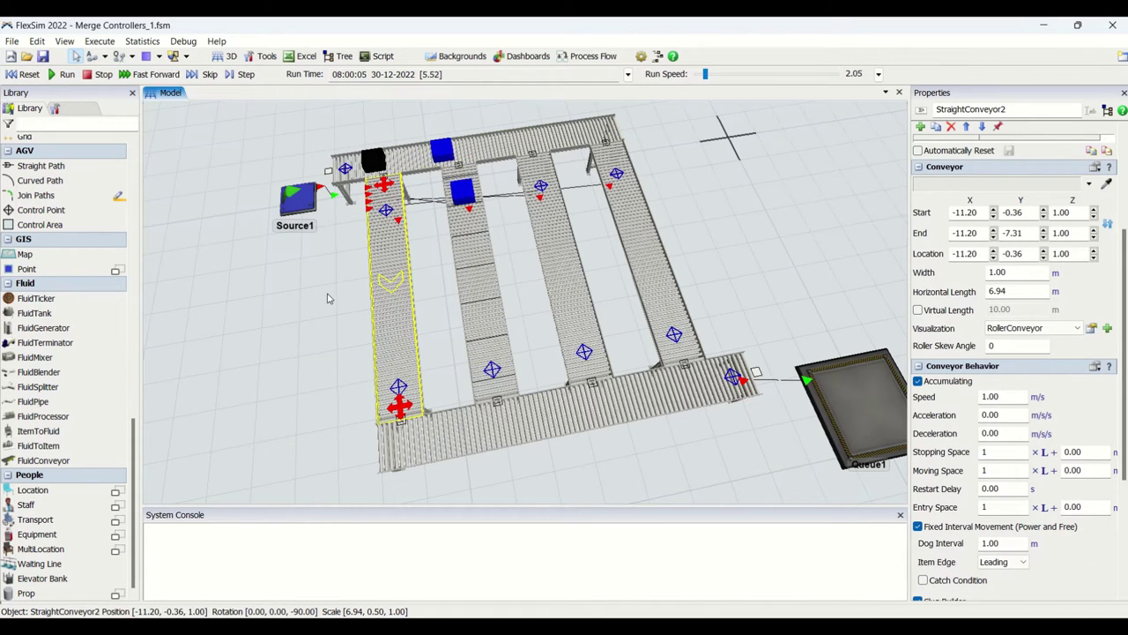
{"action": "left_click", "coordinate": [312, 345]}
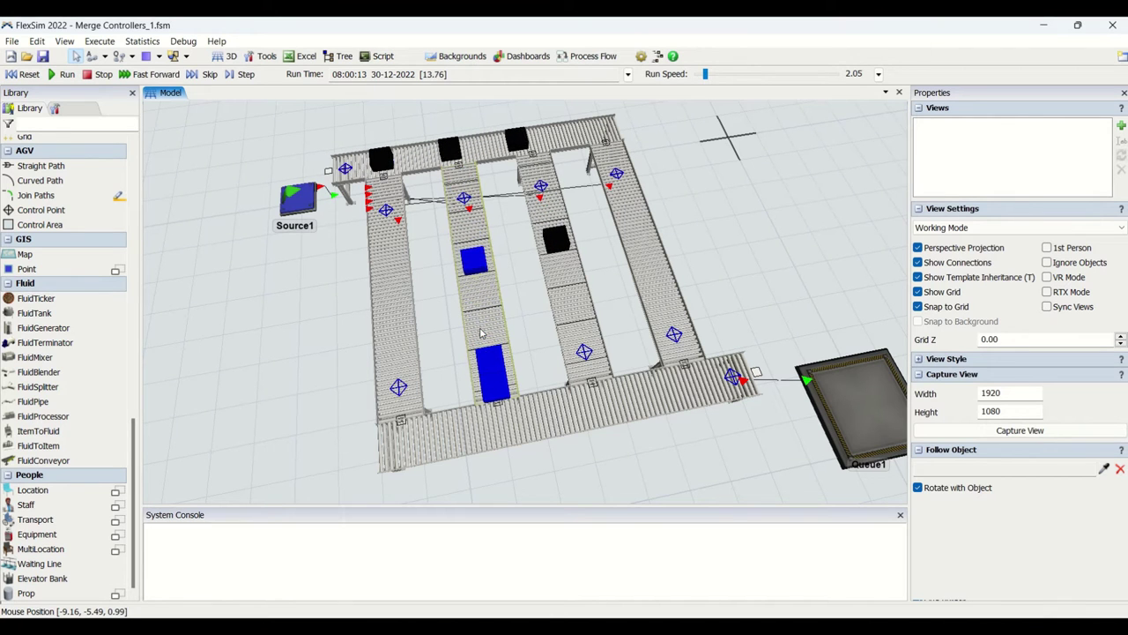
{"action": "left_click", "coordinate": [470, 278]}
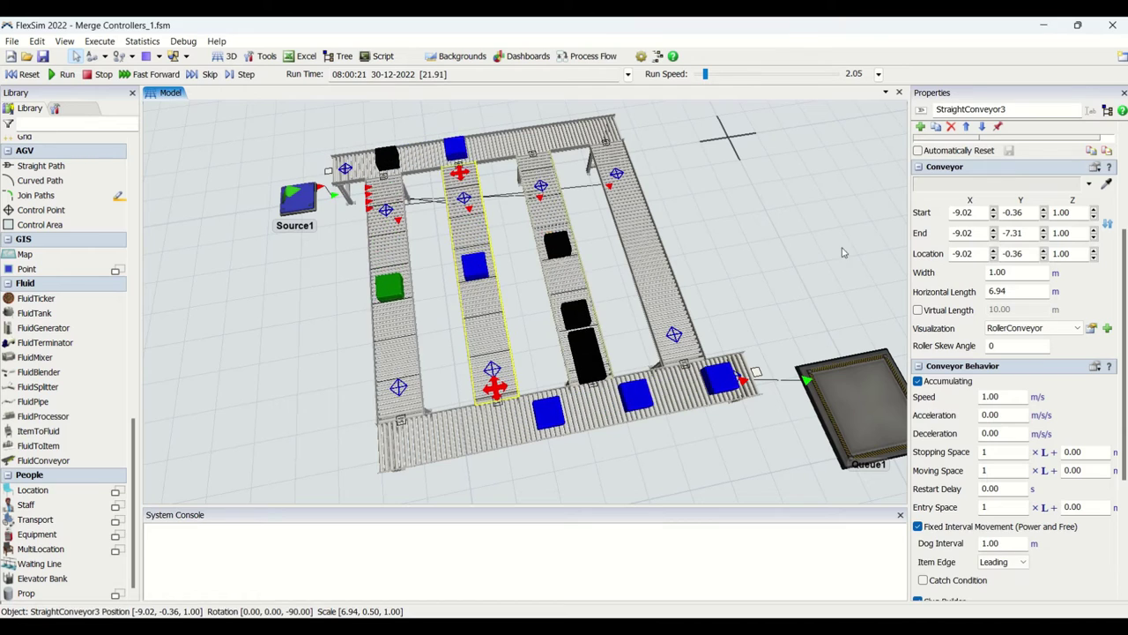
{"action": "right_click_drag", "start_coordinate": [640, 500], "coordinate": [666, 476]}
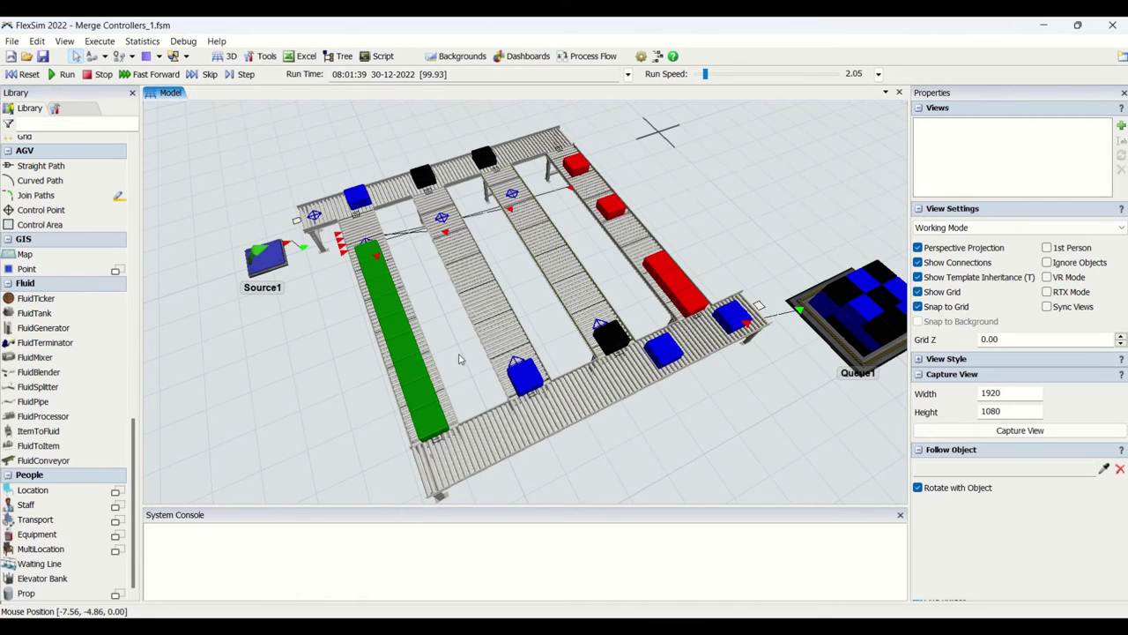
Place a Merge Controller from the Library beside the lanes and reset to 0.00 s
{"action": "scroll", "coordinate": [351, 397], "scroll_direction": "down", "scroll_amount": 2}
{"action": "scroll", "coordinate": [70, 339], "scroll_direction": "up", "scroll_amount": 2}
{"action": "scroll", "coordinate": [70, 339], "scroll_direction": "up", "scroll_amount": 8}
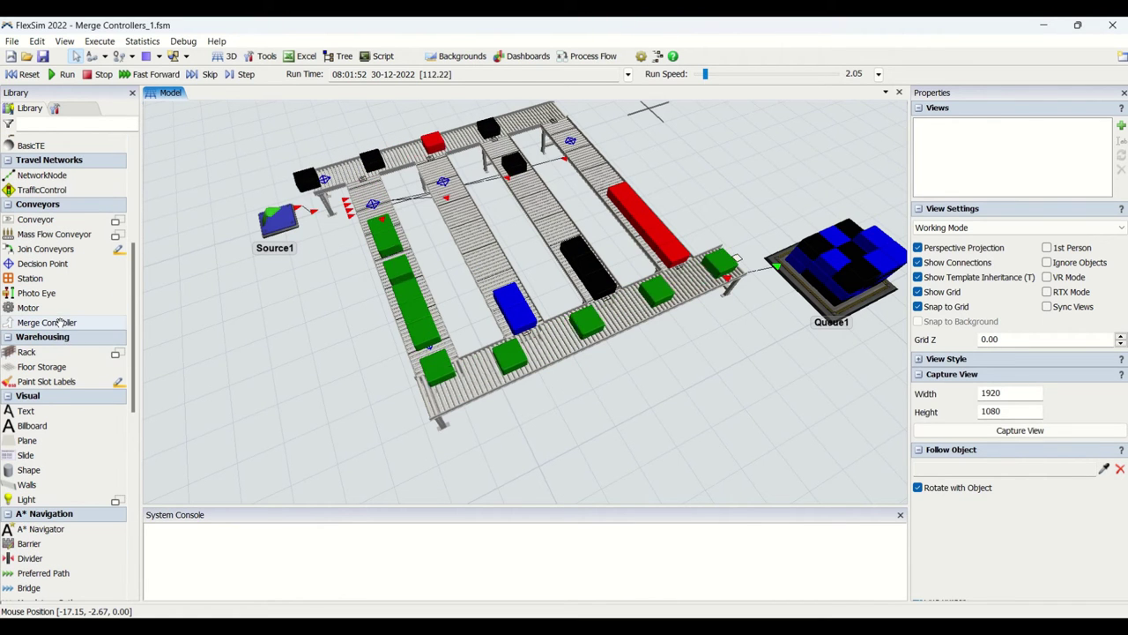
{"action": "left_click", "coordinate": [55, 322]}
{"action": "left_click", "coordinate": [299, 324]}
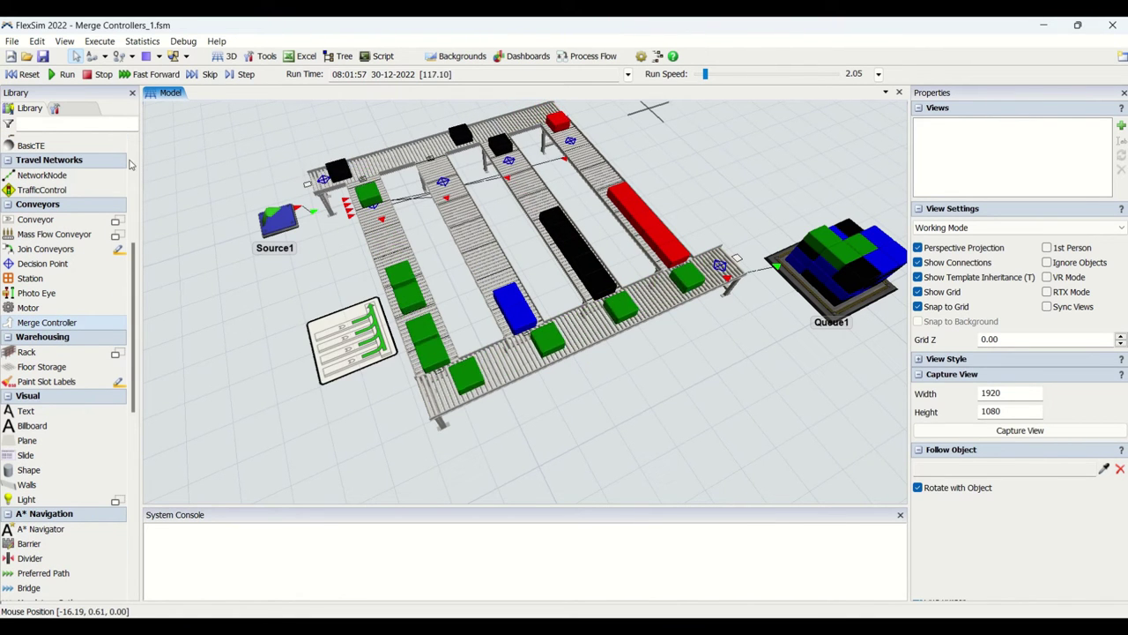
{"action": "left_click", "coordinate": [23, 75]}
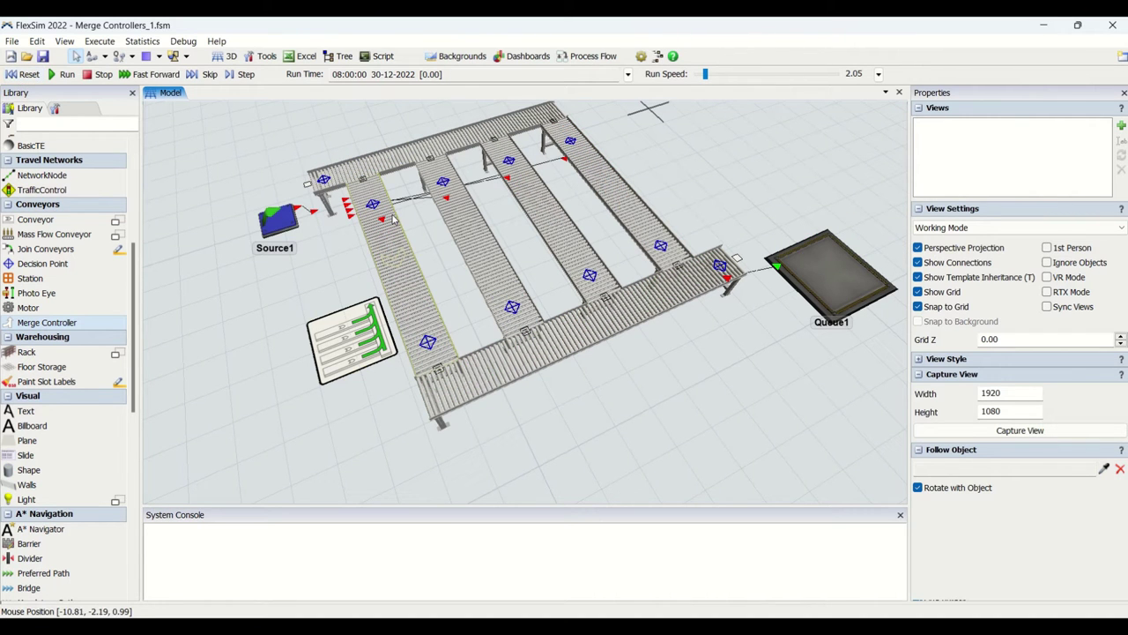
{"action": "right_click_drag", "start_coordinate": [604, 396], "coordinate": [609, 395]}
{"action": "left_click", "coordinate": [401, 313]}
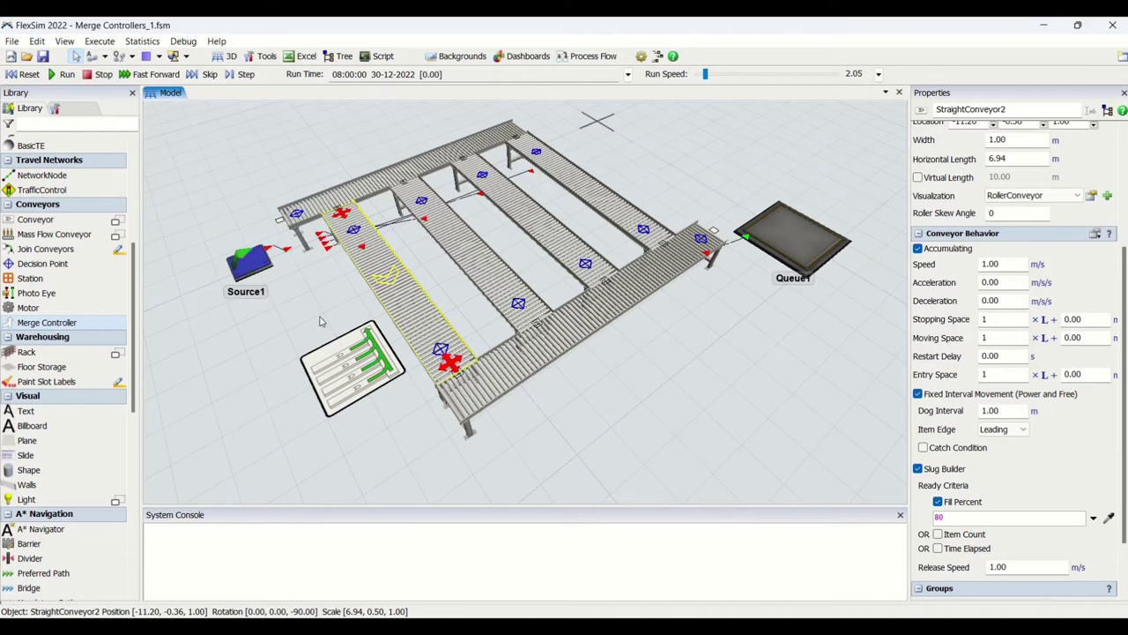
{"action": "left_click", "coordinate": [732, 389]}
{"action": "mouse_move", "coordinate": [731, 388]}
{"action": "right_mouse_down"}
{"action": "mouse_move", "coordinate": [732, 414]}
{"action": "mouse_move", "coordinate": [724, 394]}
{"action": "right_mouse_up"}
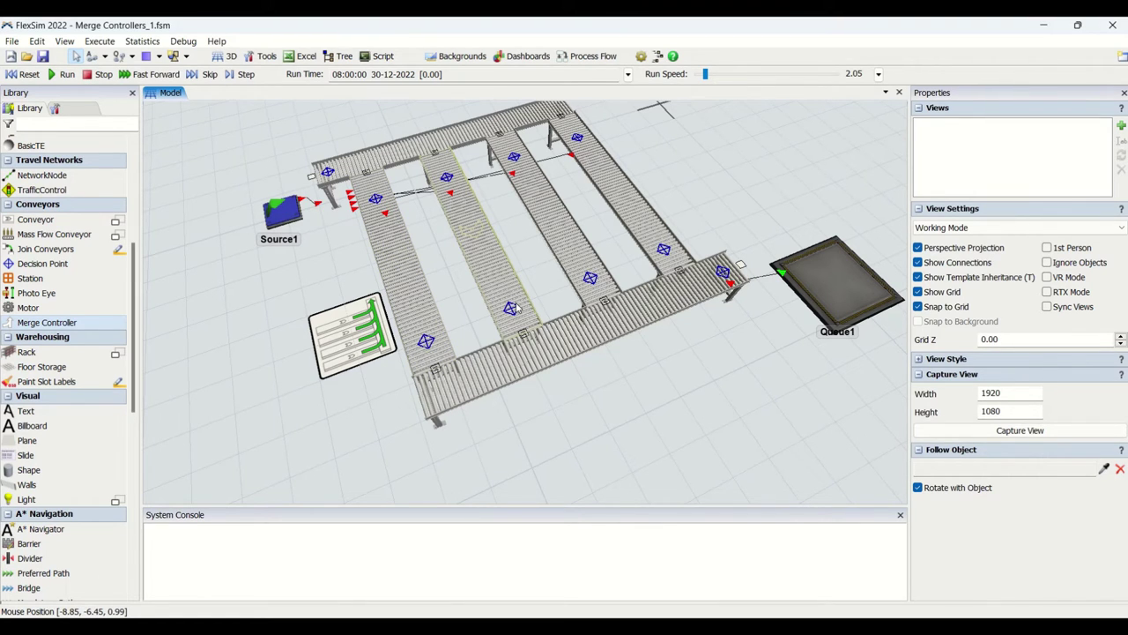
{"action": "left_click", "coordinate": [546, 344]}
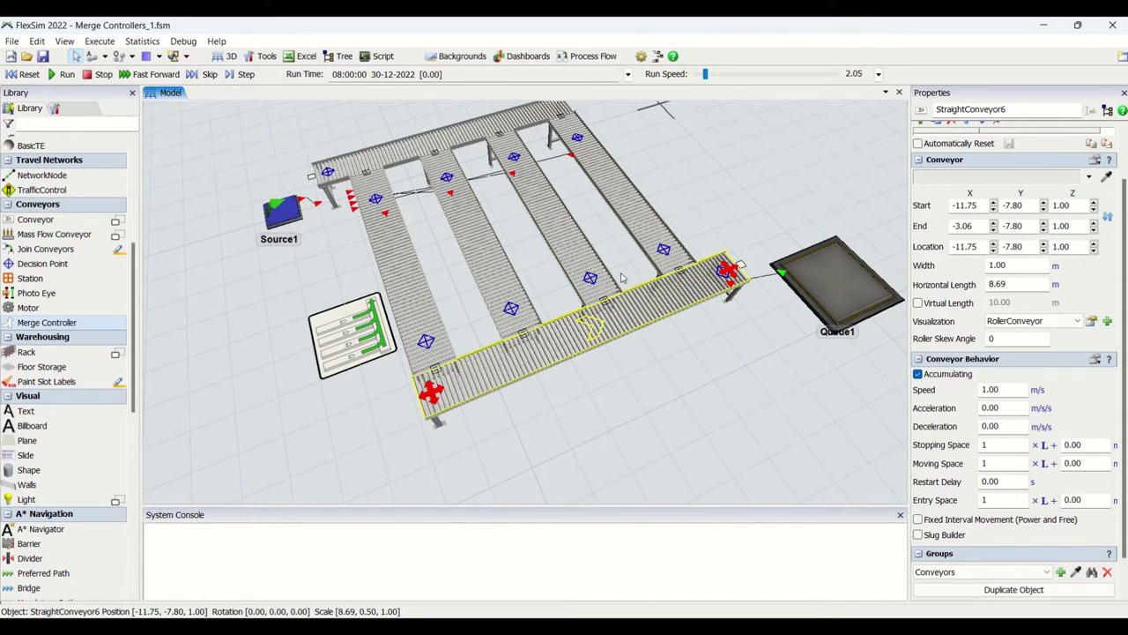
Nudge MergeController1 beside the first lane and review its port connection types
{"action": "left_click_drag", "start_coordinate": [338, 336], "coordinate": [320, 329]}
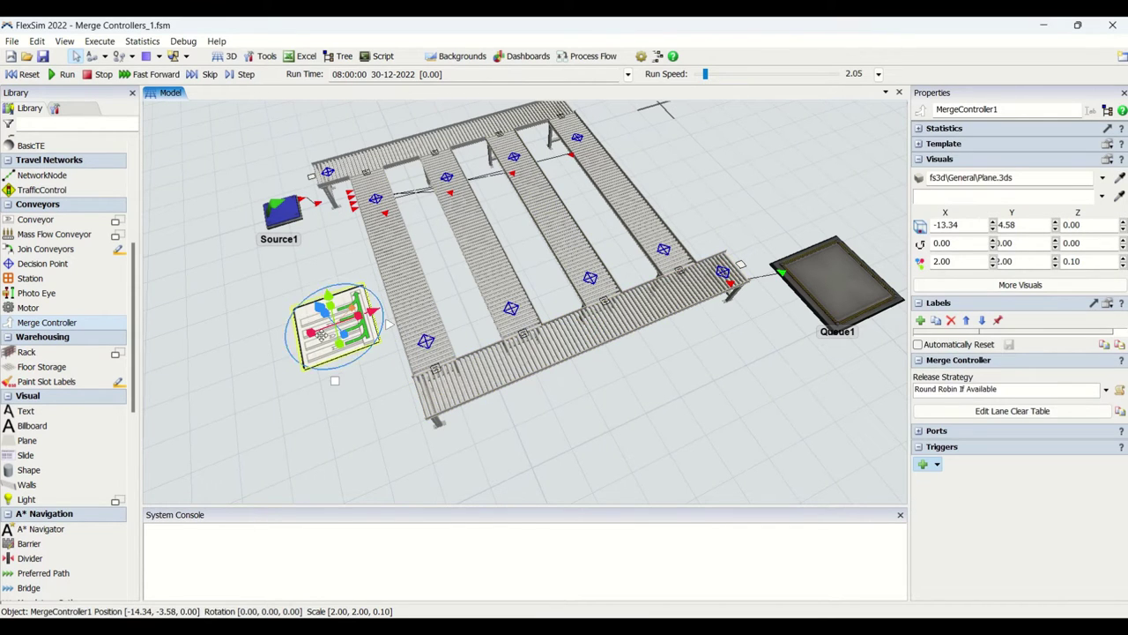
{"action": "left_click", "coordinate": [348, 409]}
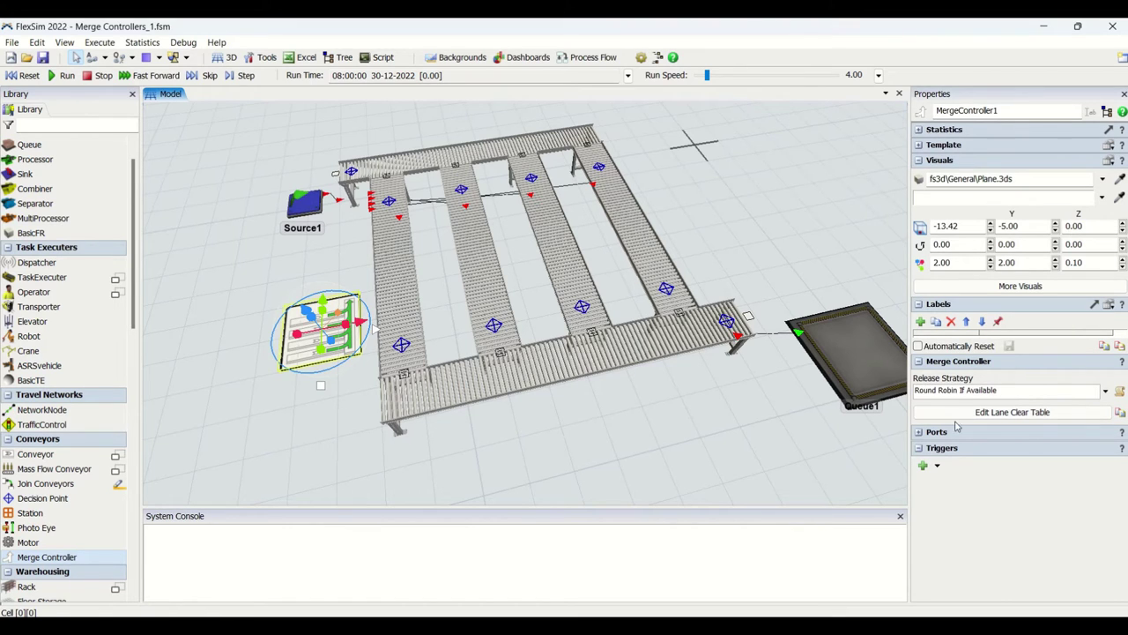
{"action": "left_click", "coordinate": [929, 432]}
{"action": "left_click", "coordinate": [1119, 450]}
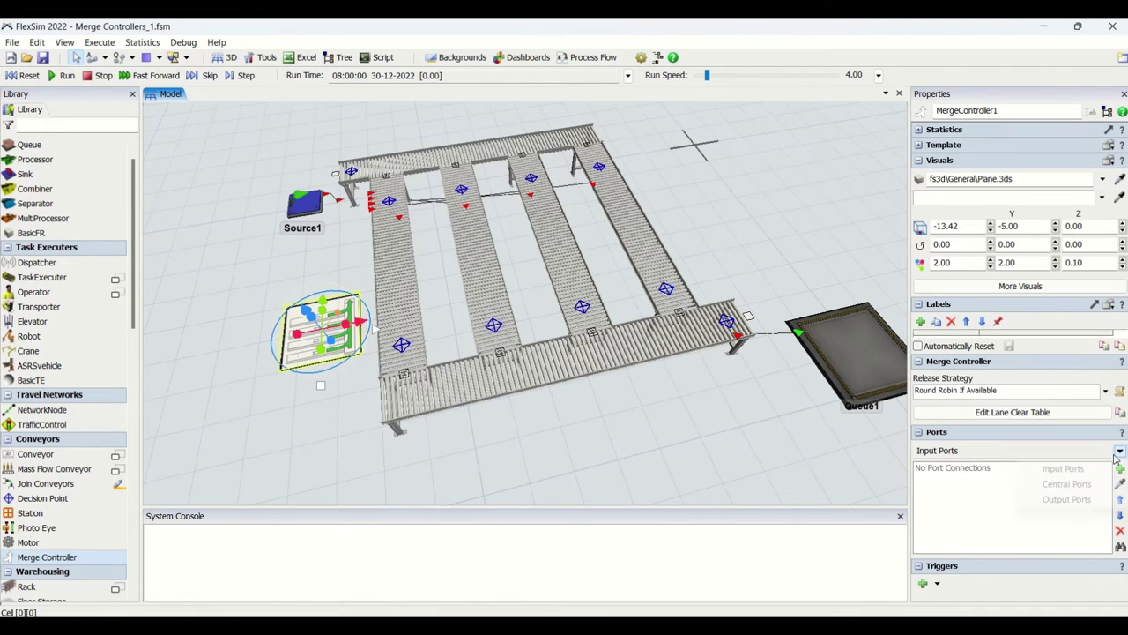
Add an On Slug Ready trigger, then delete it so no triggers remain
{"action": "left_click", "coordinate": [923, 585]}
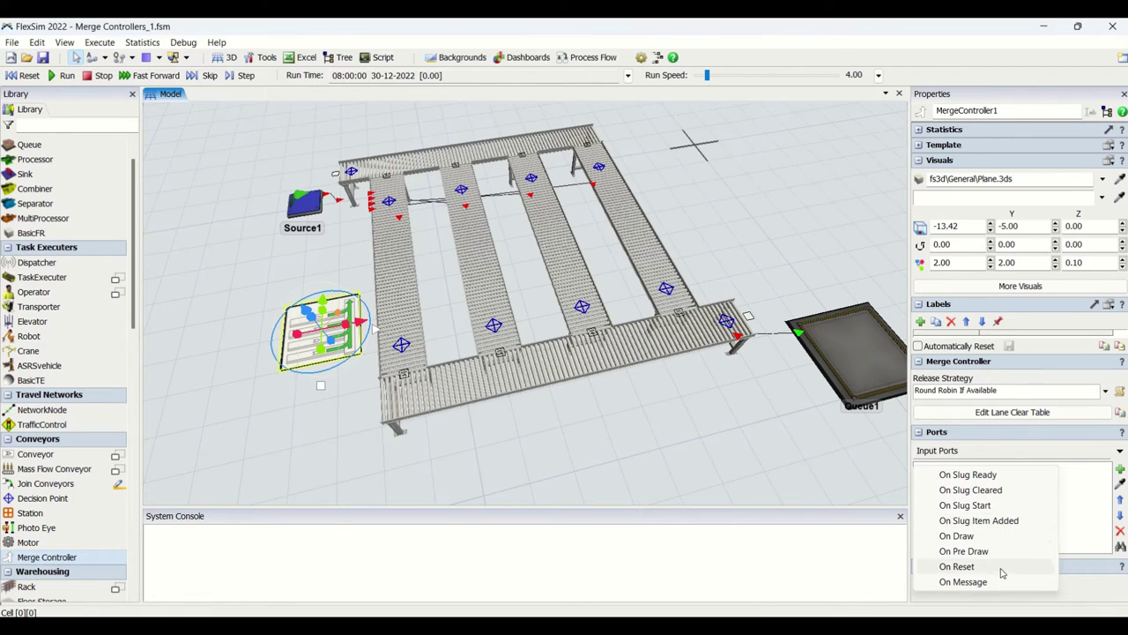
{"action": "left_click", "coordinate": [967, 475]}
{"action": "scroll", "coordinate": [1087, 597], "scroll_direction": "down", "scroll_amount": 1}
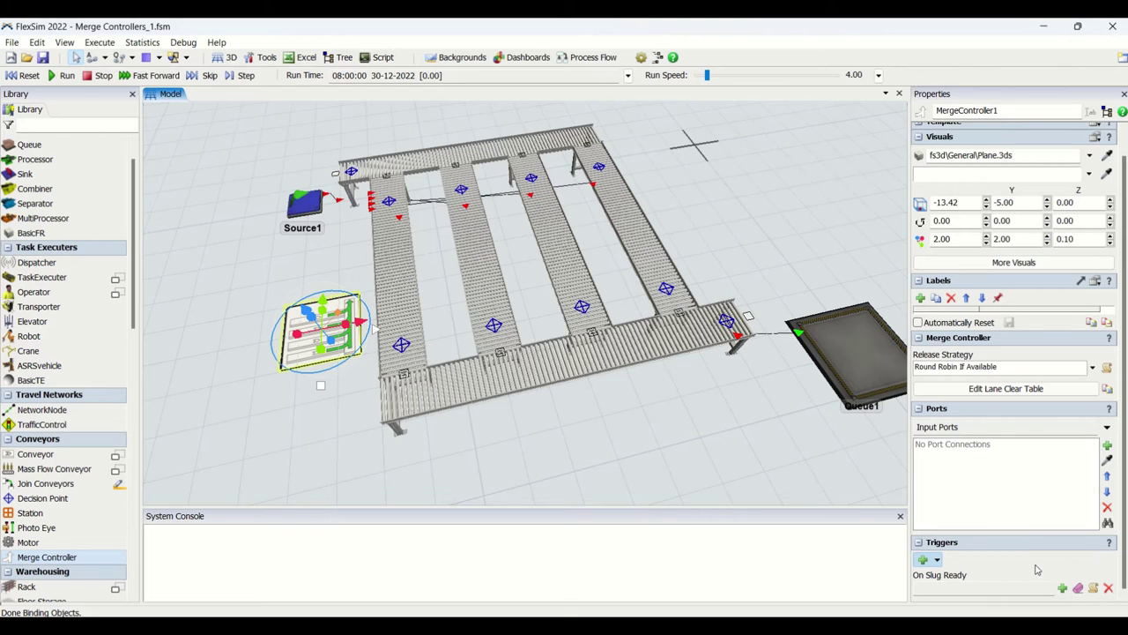
{"action": "left_click", "coordinate": [1110, 589]}
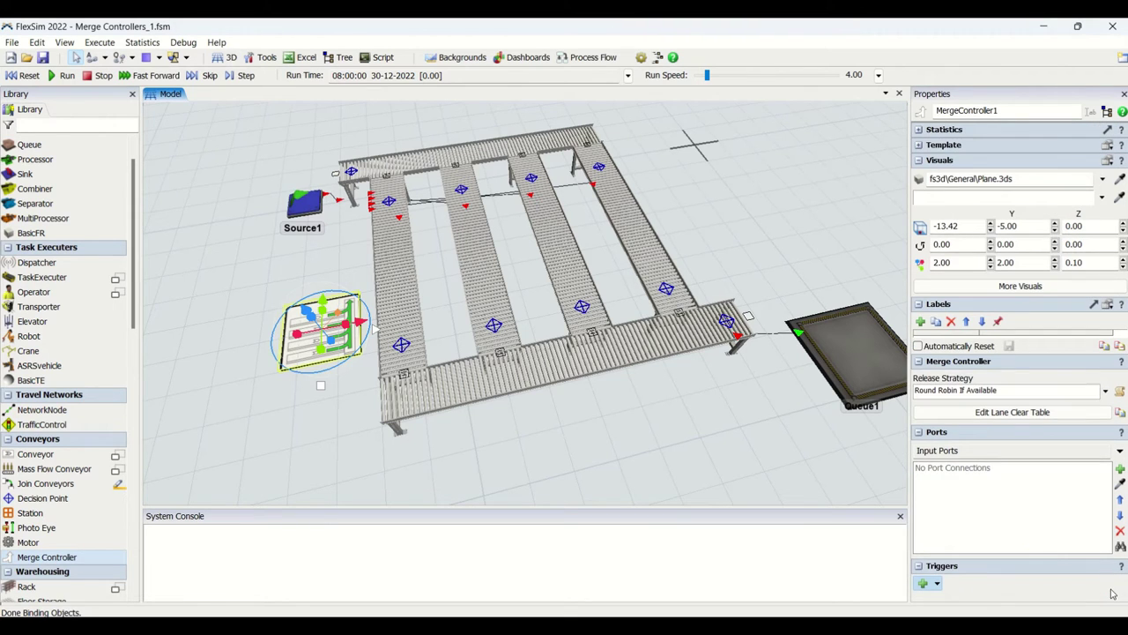
{"action": "left_click", "coordinate": [923, 583]}
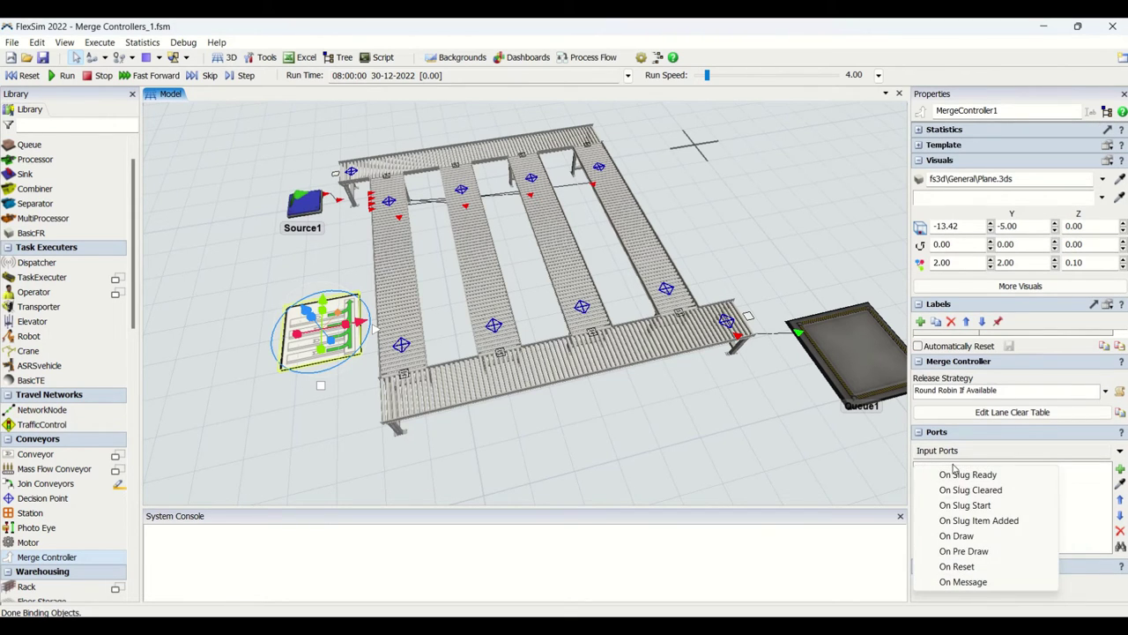
{"action": "left_click", "coordinate": [956, 582]}
Keep MergeController1's release strategy at Round Robin If Available
{"action": "left_click", "coordinate": [313, 432]}
{"action": "left_click", "coordinate": [309, 351]}
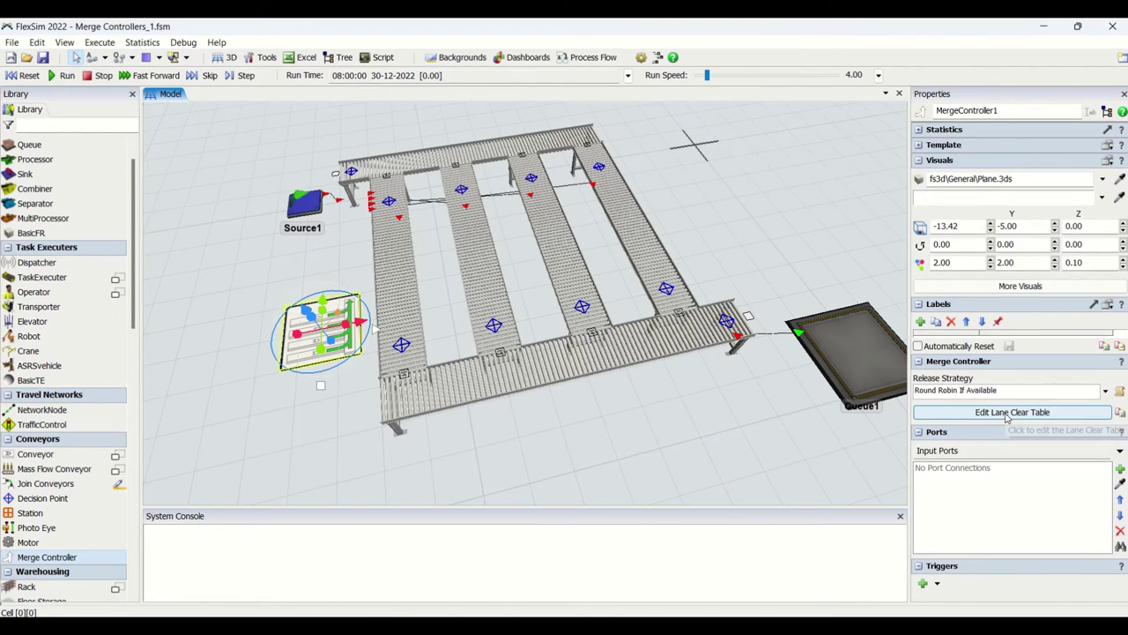
{"action": "left_click", "coordinate": [1105, 391]}
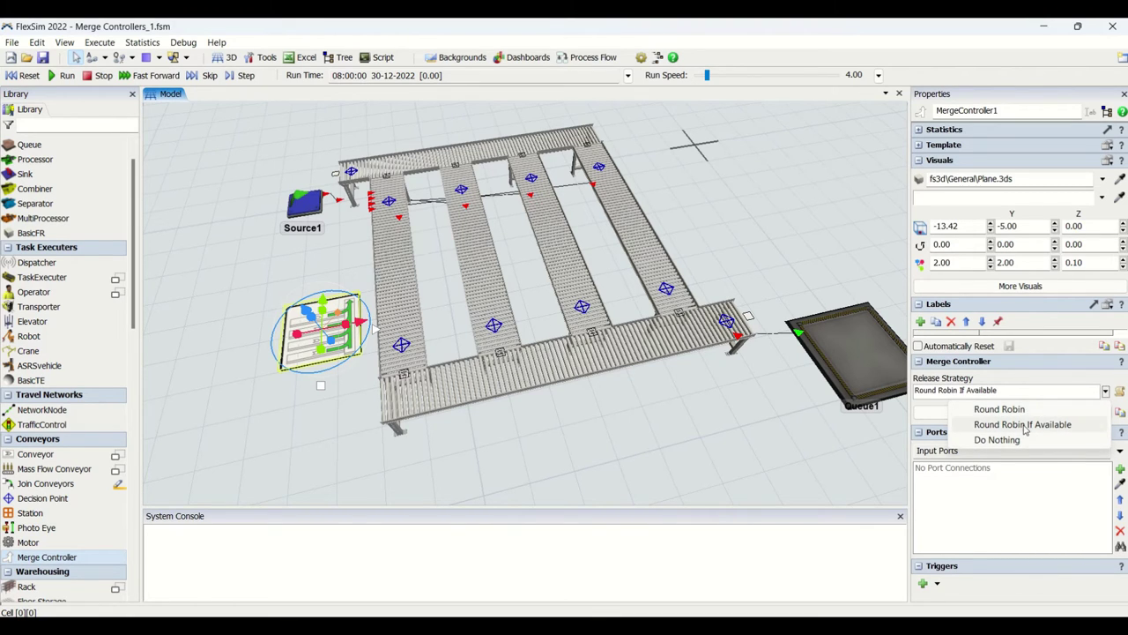
{"action": "left_click", "coordinate": [918, 407]}
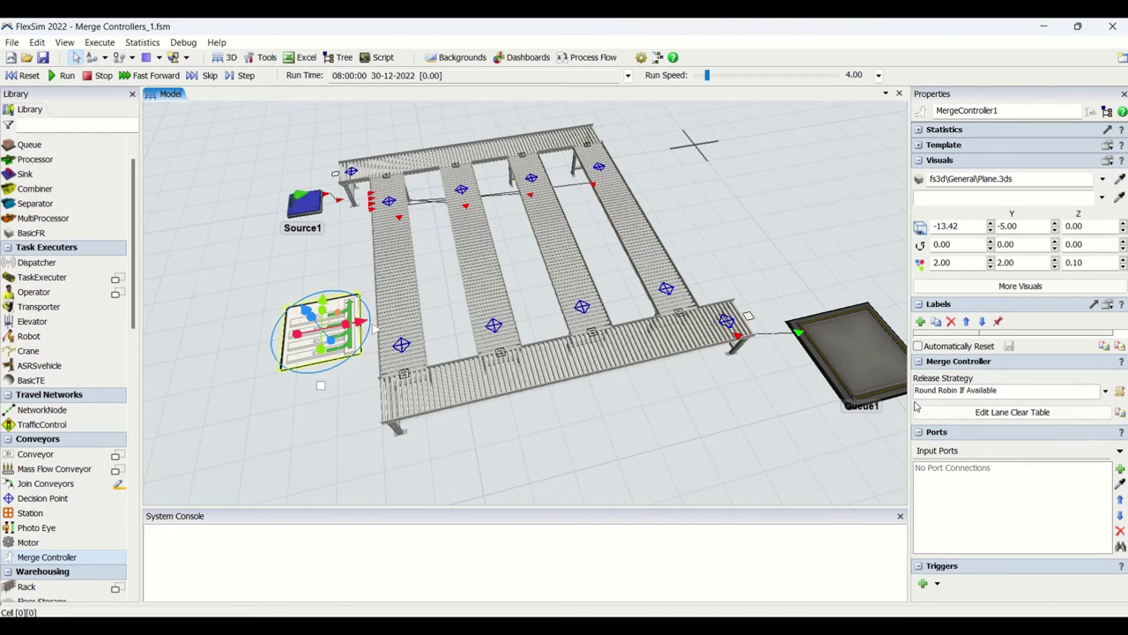
Try auto-filling MergeController1's Lane Clear Table, which stays empty, then close it
{"action": "left_click", "coordinate": [1028, 413]}
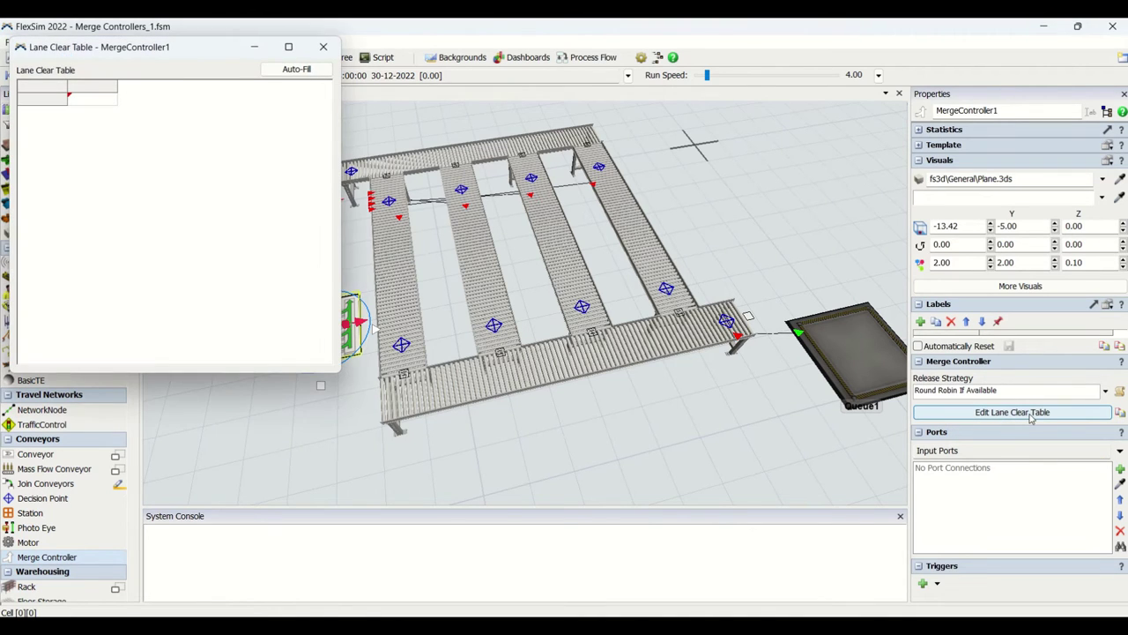
{"action": "left_click", "coordinate": [281, 69]}
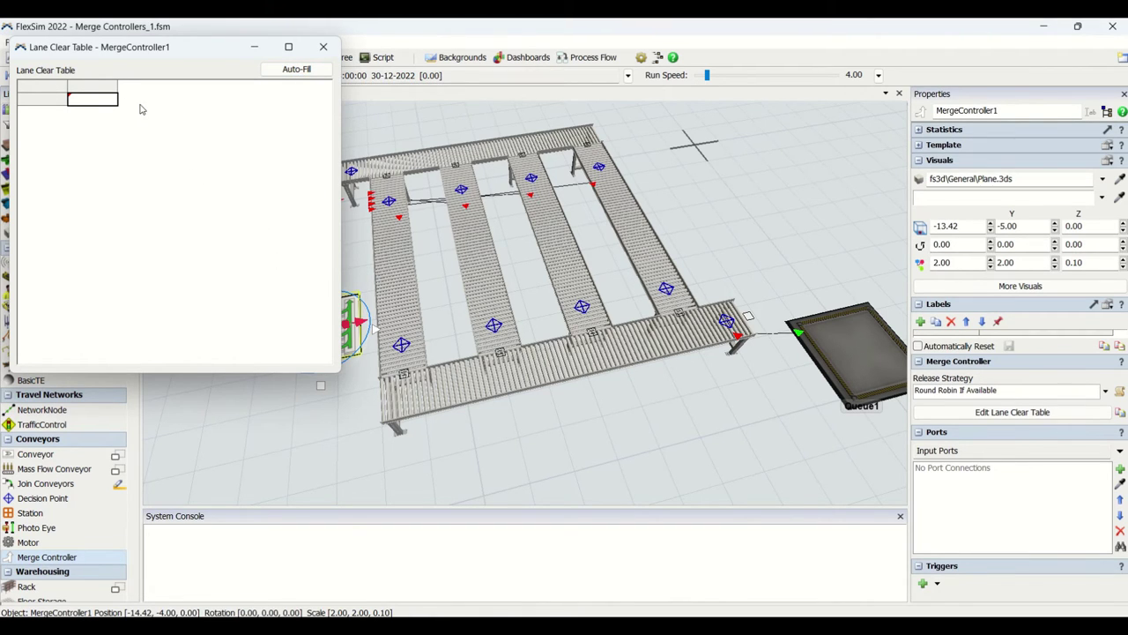
{"action": "left_click", "coordinate": [323, 48]}
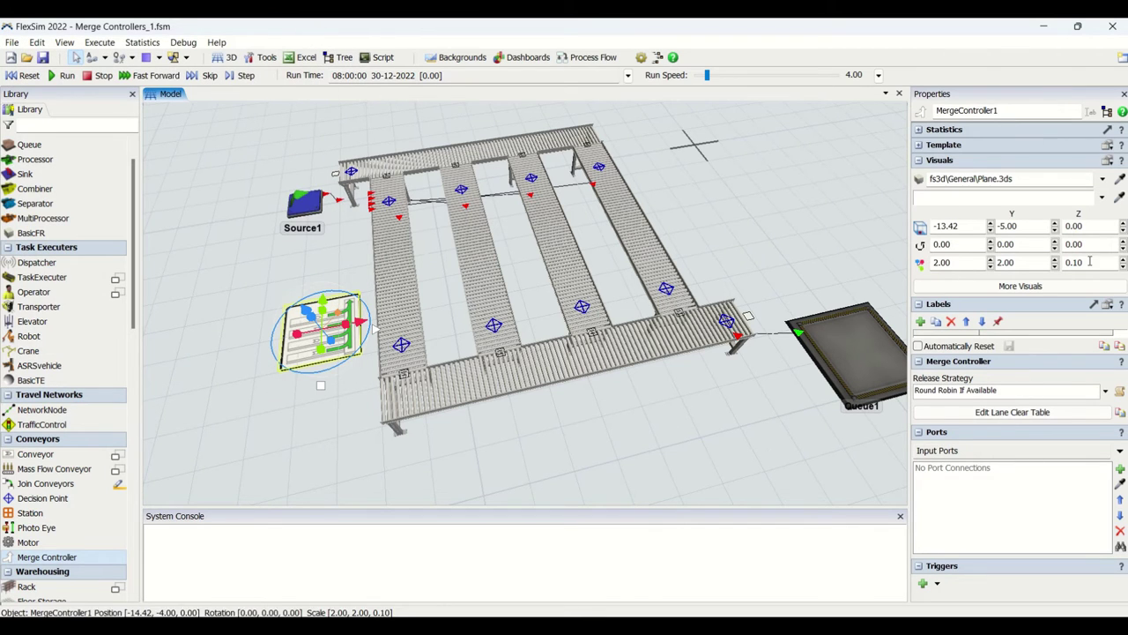
Deselect to view the flattened Merge Controller, adjust the layout view, and reselect the controller
{"action": "left_click", "coordinate": [346, 454]}
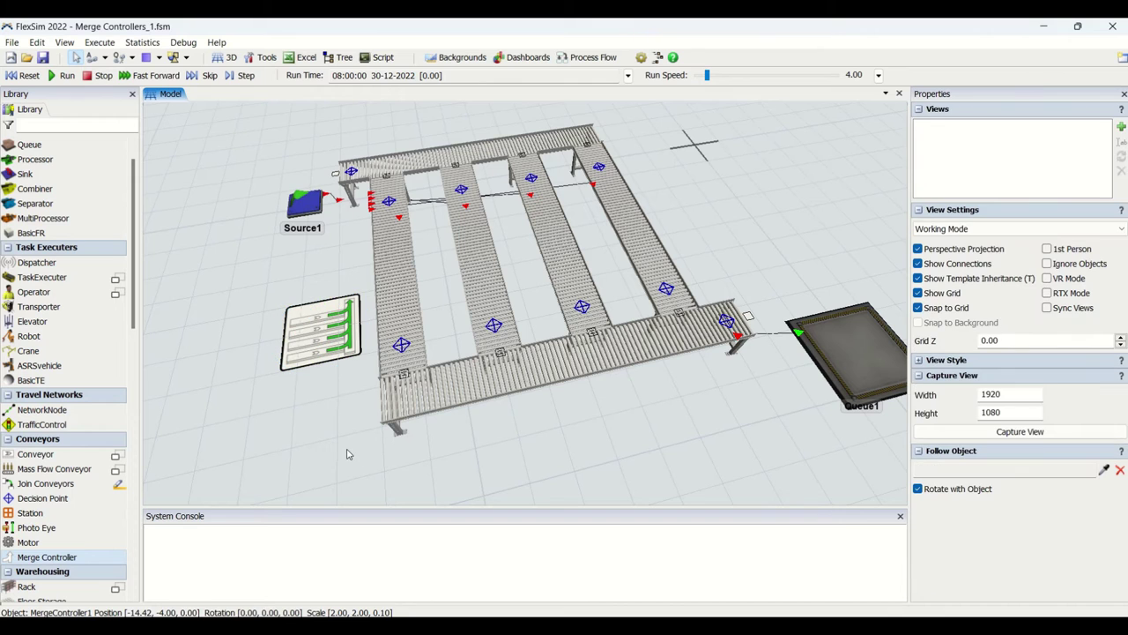
{"action": "left_click_drag", "start_coordinate": [317, 437], "coordinate": [294, 419]}
{"action": "left_click", "coordinate": [328, 359]}
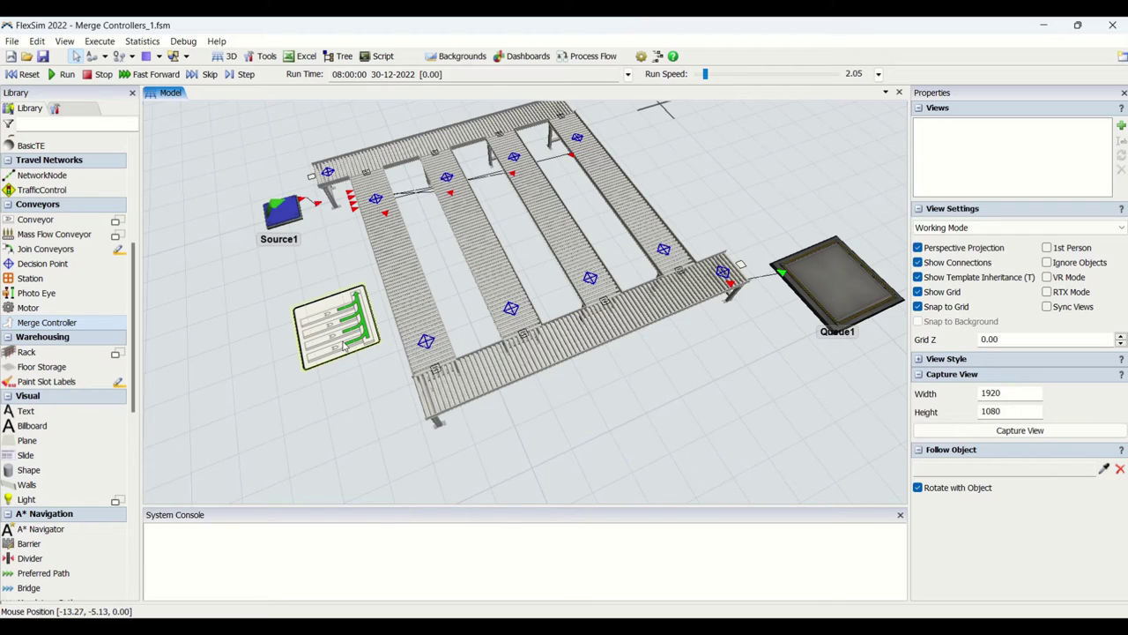
{"action": "left_click", "coordinate": [403, 435]}
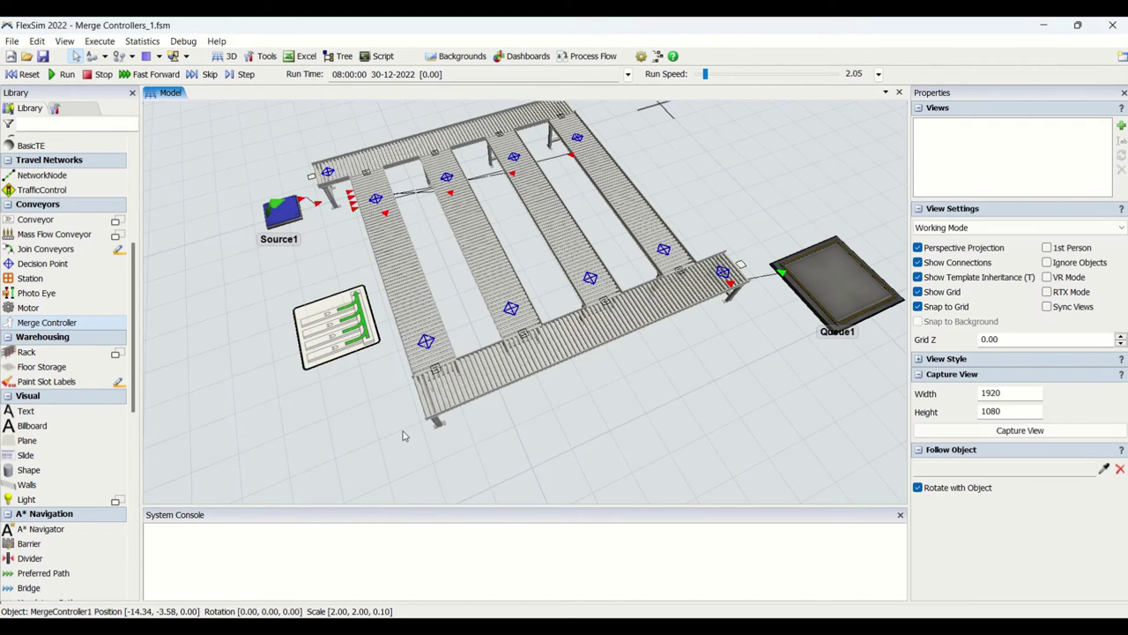
{"action": "left_click", "coordinate": [337, 338]}
Connect the Merge Controller to the first, second, third and rightmost slug-building lanes
{"action": "left_click", "coordinate": [411, 291]}
{"action": "left_click", "coordinate": [334, 326]}
{"action": "left_click", "coordinate": [476, 255]}
{"action": "left_click", "coordinate": [401, 292]}
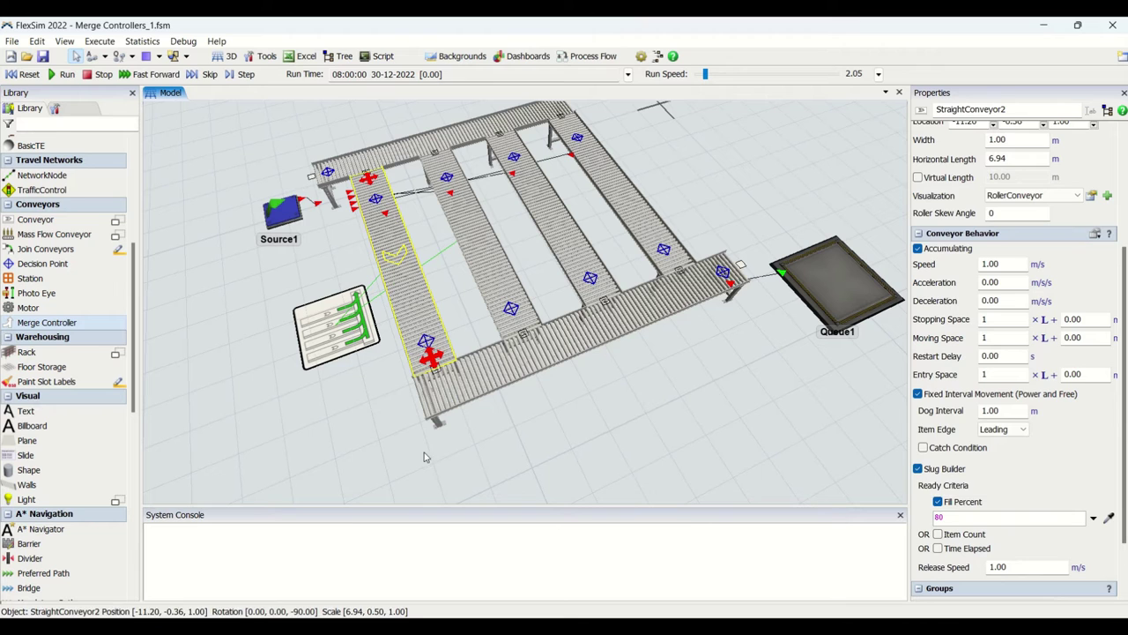
{"action": "left_click", "coordinate": [334, 326]}
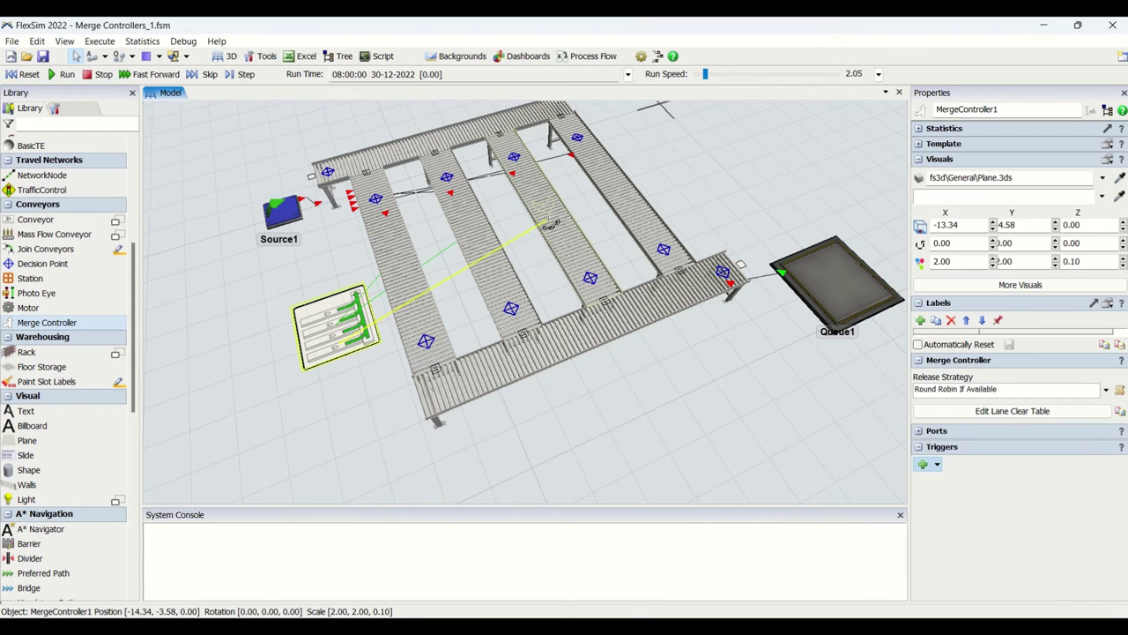
{"action": "left_click", "coordinate": [501, 264]}
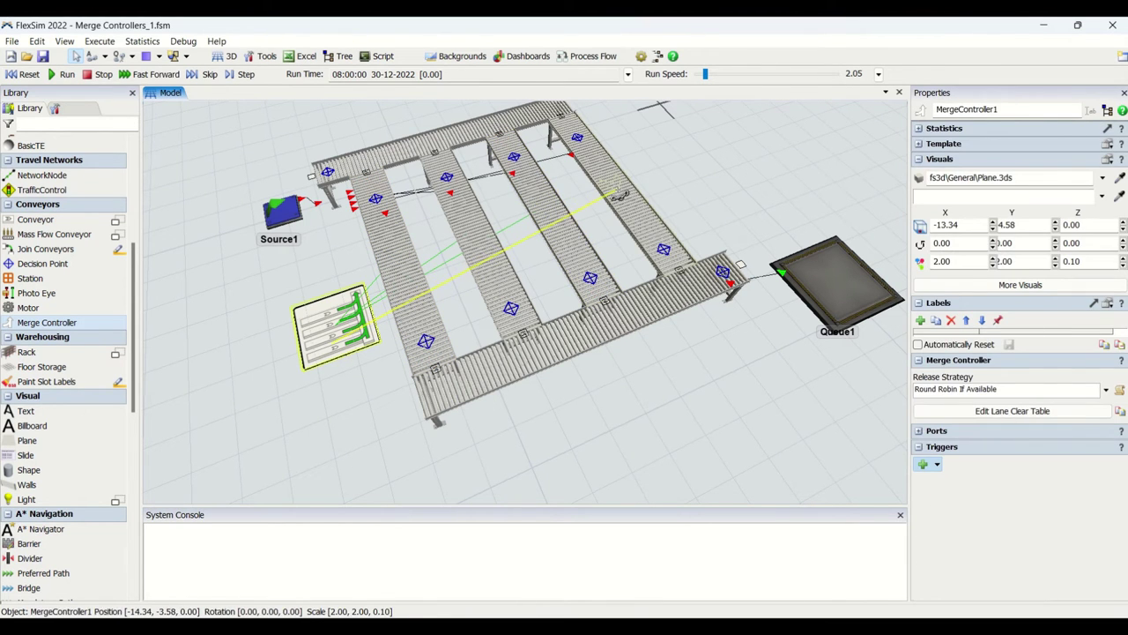
{"action": "left_click", "coordinate": [616, 187]}
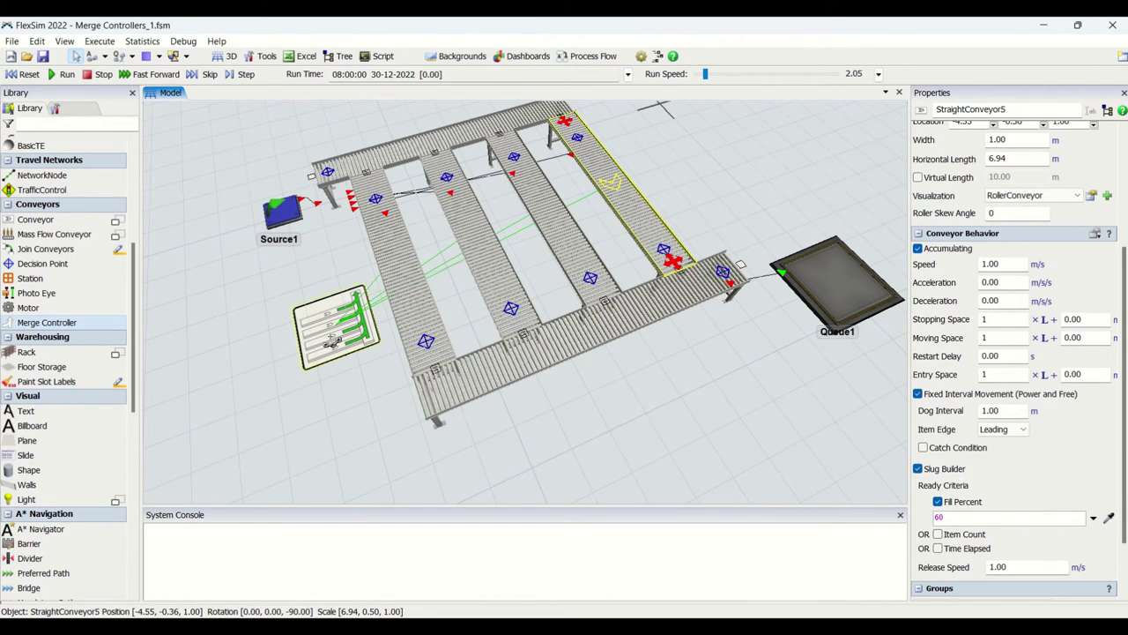
Link the Merge Controller to another slug-building lane and to a main-line decision point
{"action": "left_click", "coordinate": [333, 342]}
{"action": "left_click", "coordinate": [425, 342]}
{"action": "left_click_drag", "start_coordinate": [334, 328], "coordinate": [508, 314]}
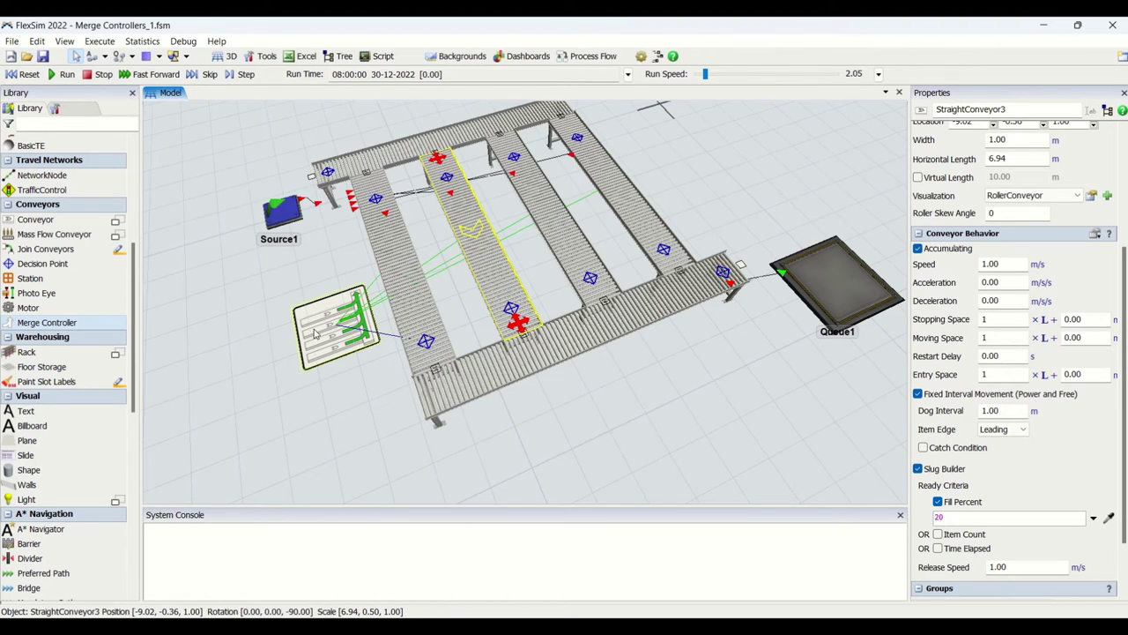
{"action": "left_click_drag", "start_coordinate": [326, 328], "coordinate": [512, 310]}
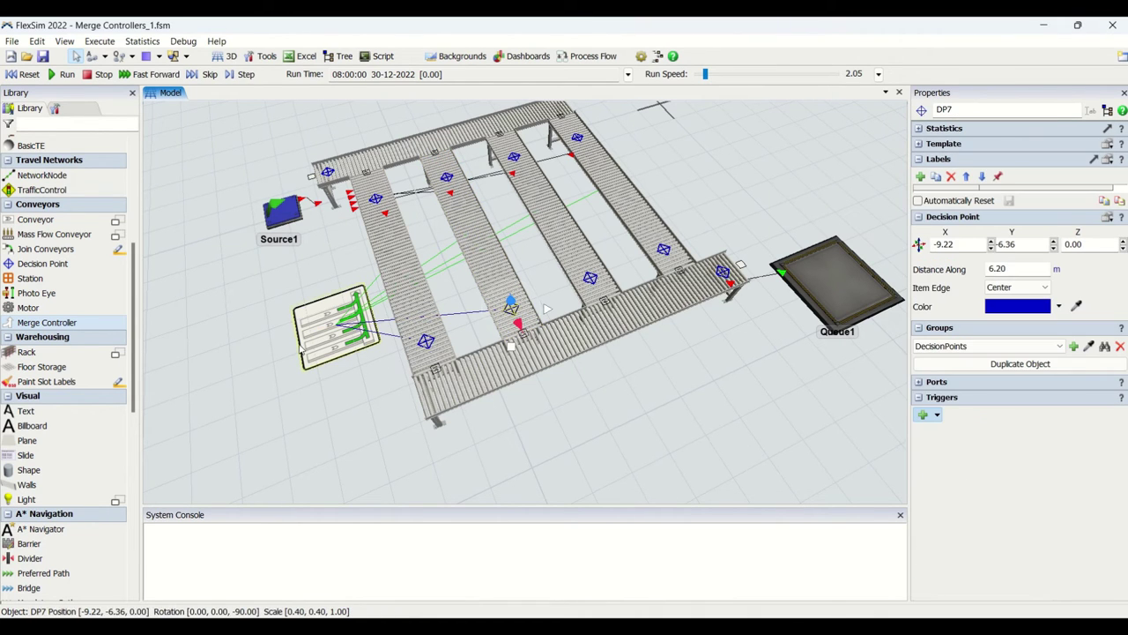
Link the Merge Controller to decision points DP8, DP9 and DP10 on the main line
{"action": "left_click_drag", "start_coordinate": [326, 328], "coordinate": [590, 277]}
{"action": "left_click_drag", "start_coordinate": [335, 348], "coordinate": [667, 250]}
{"action": "left_click", "coordinate": [335, 324]}
{"action": "left_click_drag", "start_coordinate": [705, 284], "coordinate": [721, 273]}
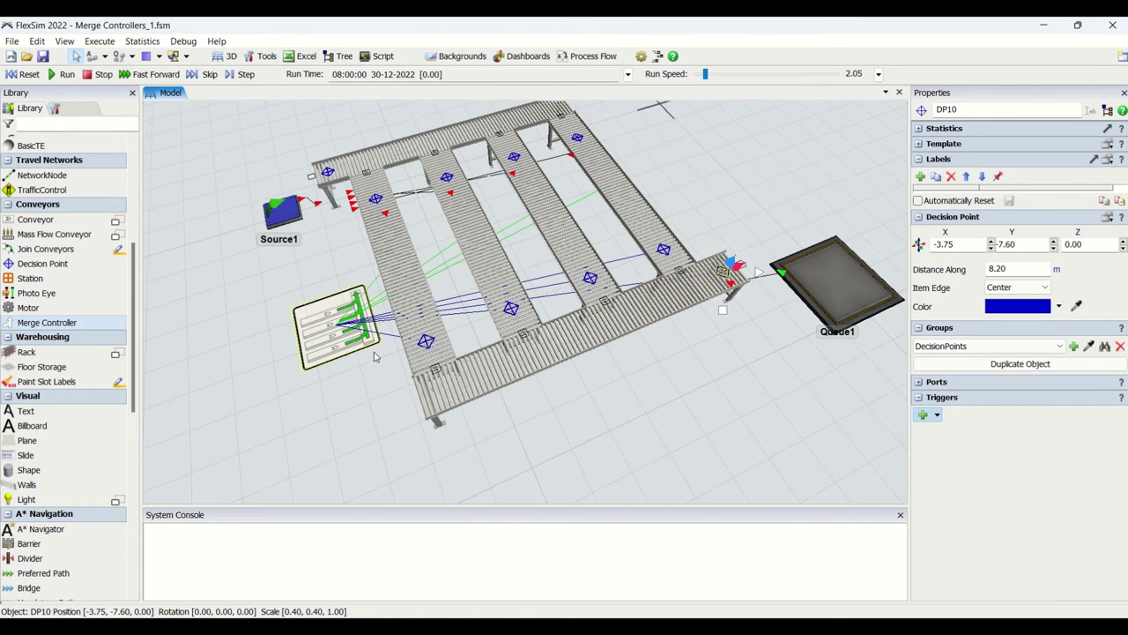
Clear the selection and rotate, tilt and zoom the view to a more frontal angle
{"action": "left_click", "coordinate": [756, 401]}
{"action": "right_click_drag", "start_coordinate": [755, 401], "coordinate": [727, 403]}
{"action": "right_click_drag", "start_coordinate": [627, 402], "coordinate": [621, 454]}
{"action": "scroll", "coordinate": [660, 405], "scroll_direction": "up", "scroll_amount": 2}
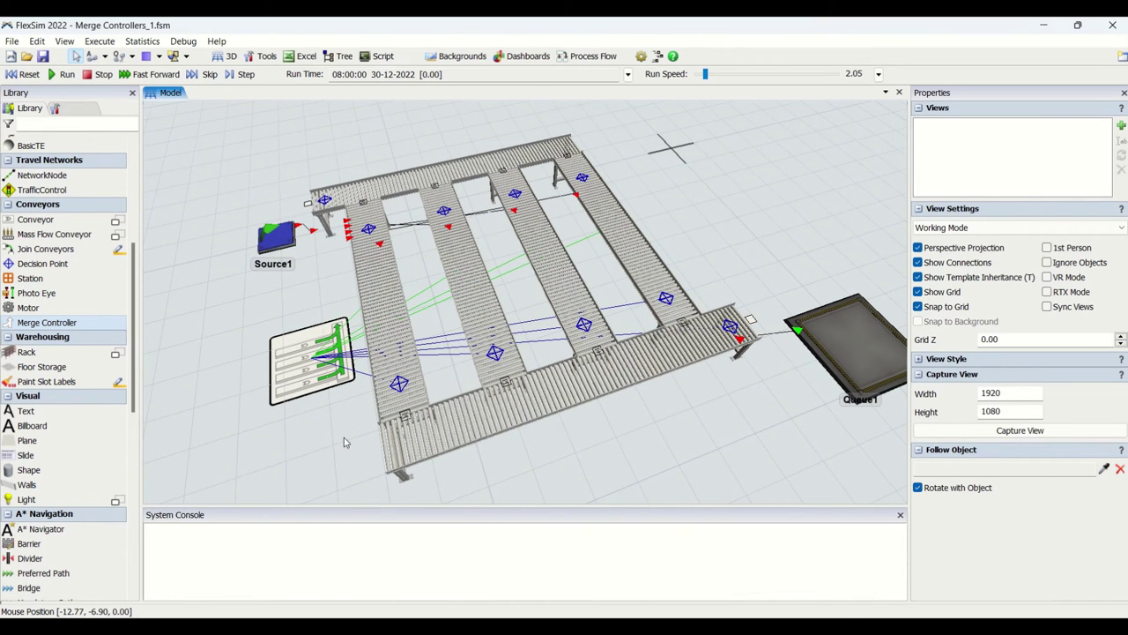
{"action": "left_click_drag", "start_coordinate": [344, 437], "coordinate": [328, 425]}
Reset the model and start the simulation run
{"action": "left_click", "coordinate": [23, 75]}
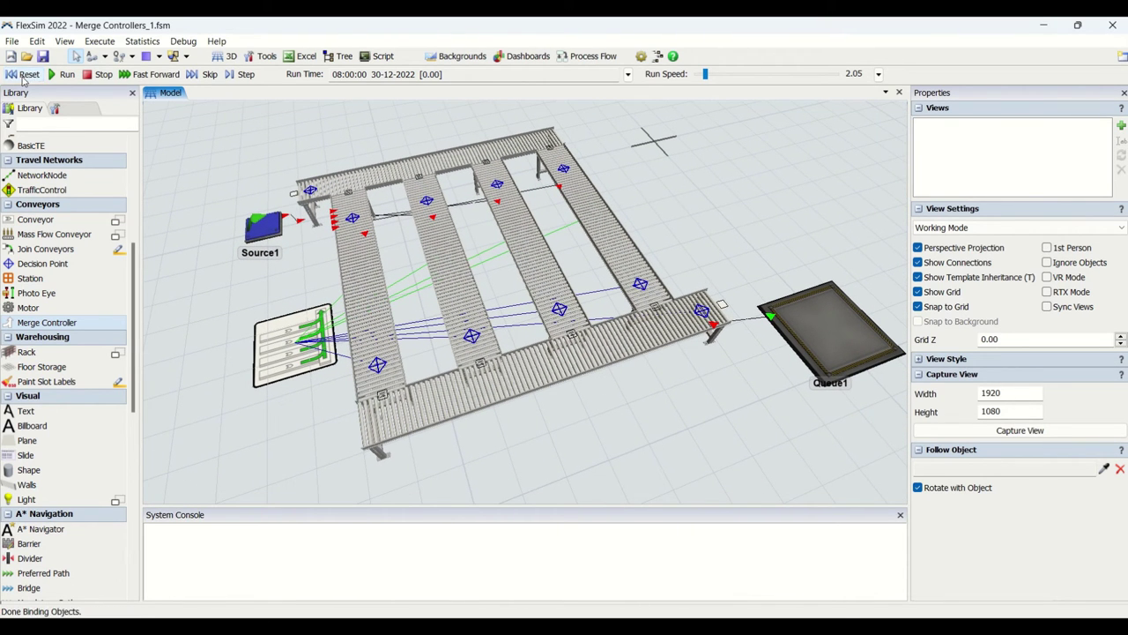
{"action": "left_click", "coordinate": [58, 75]}
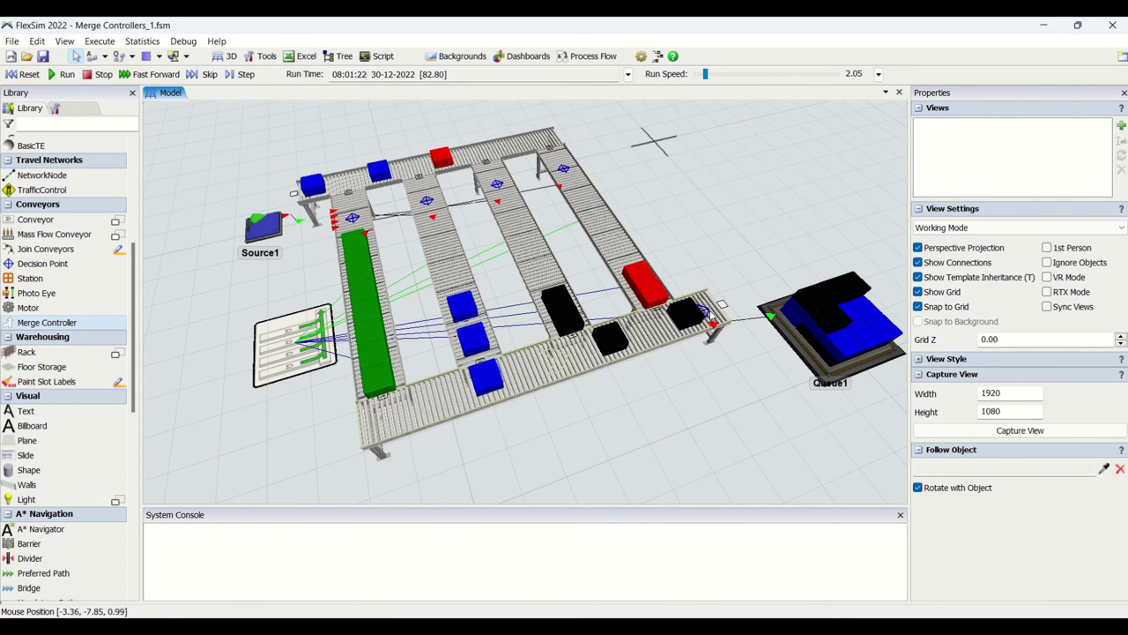
While running, check the Merge Controller's next-release label, then rotate the view toward Queue1
{"action": "left_click", "coordinate": [291, 379]}
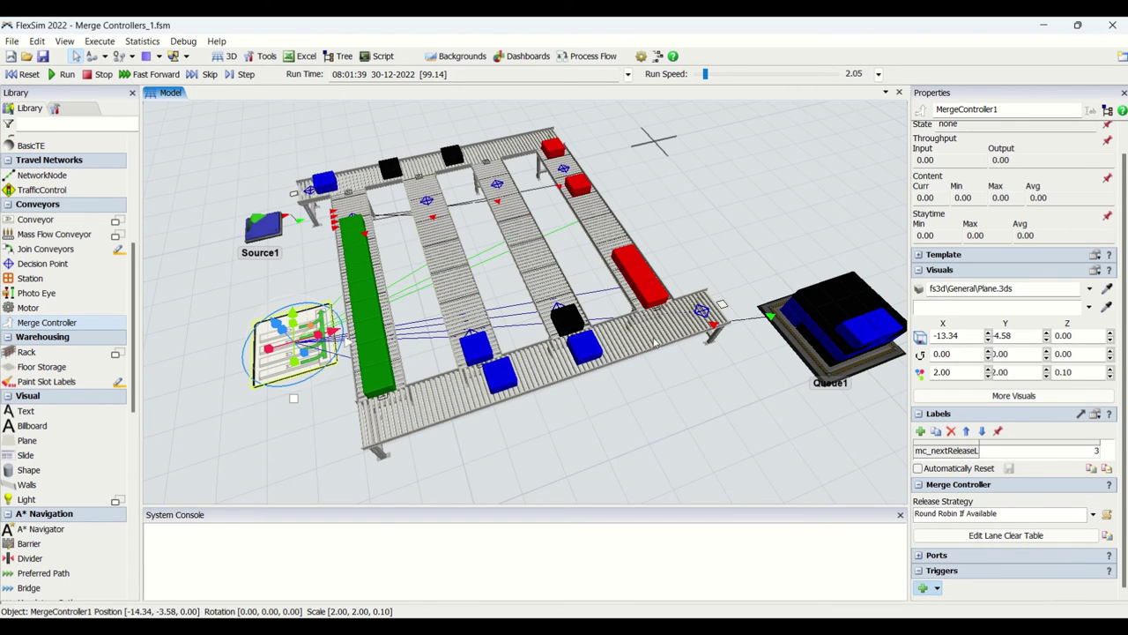
{"action": "left_click", "coordinate": [280, 378]}
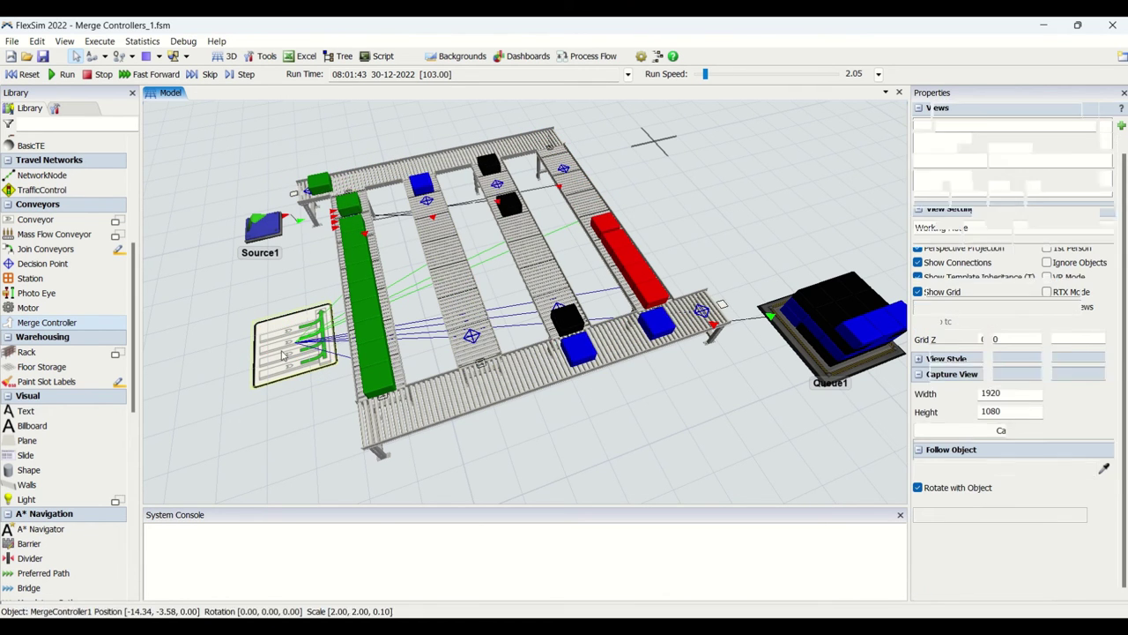
{"action": "left_click", "coordinate": [282, 355]}
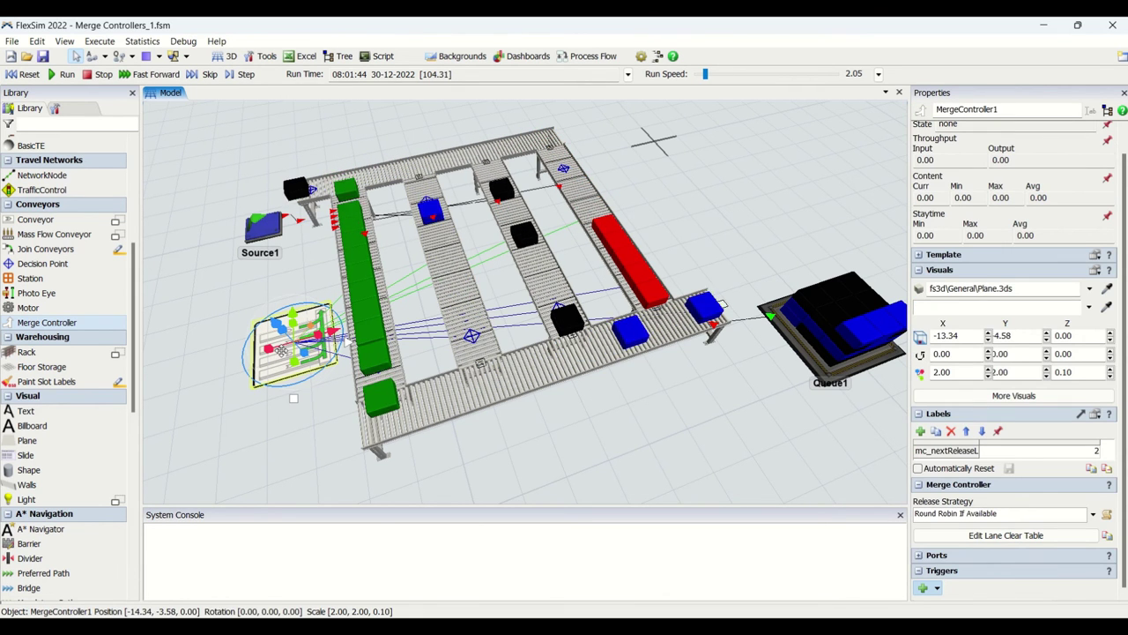
{"action": "left_click", "coordinate": [646, 444]}
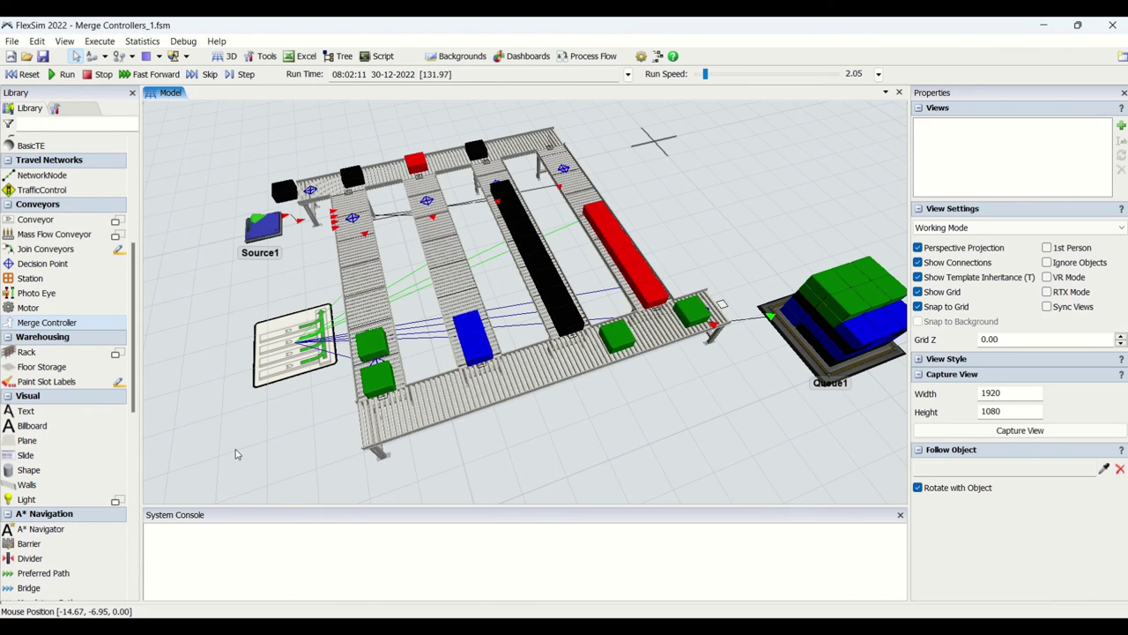
{"action": "right_click_drag", "start_coordinate": [242, 458], "coordinate": [271, 456]}
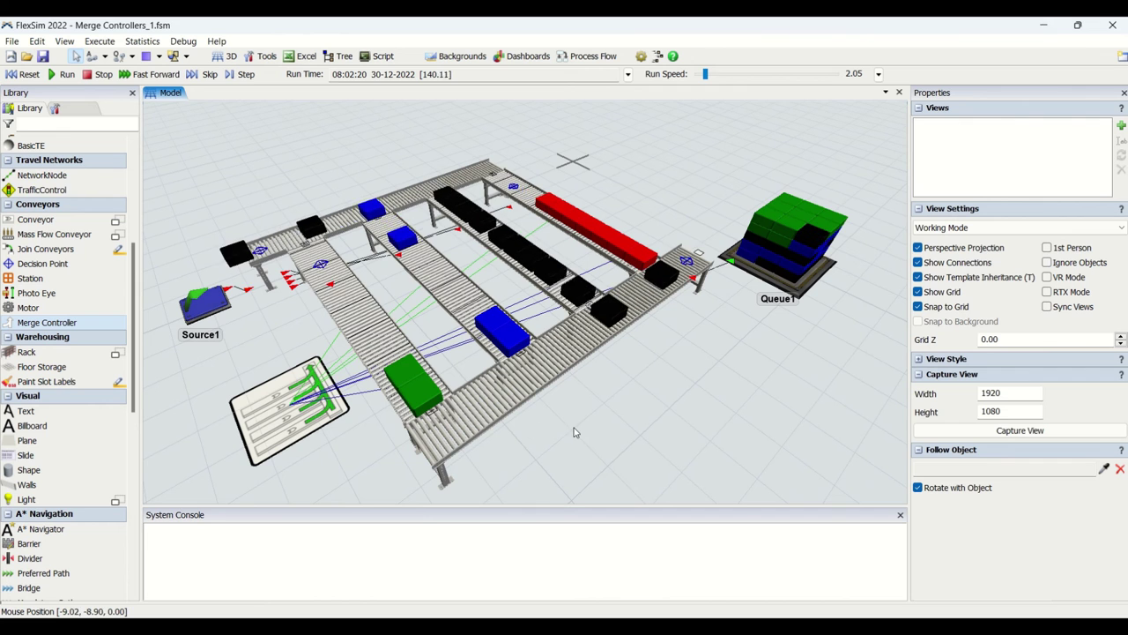
{"action": "right_click_drag", "start_coordinate": [573, 432], "coordinate": [614, 403]}
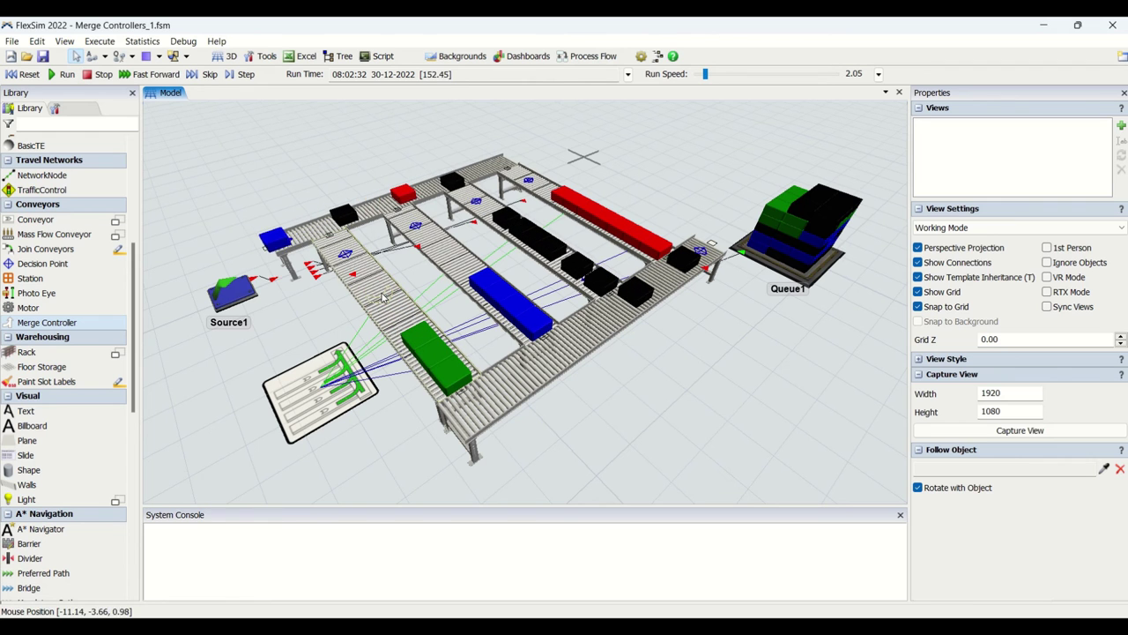
Inspect StraightConveyor2's Slug Builder settings and decision point DP1, then deselect
{"action": "left_click", "coordinate": [382, 297]}
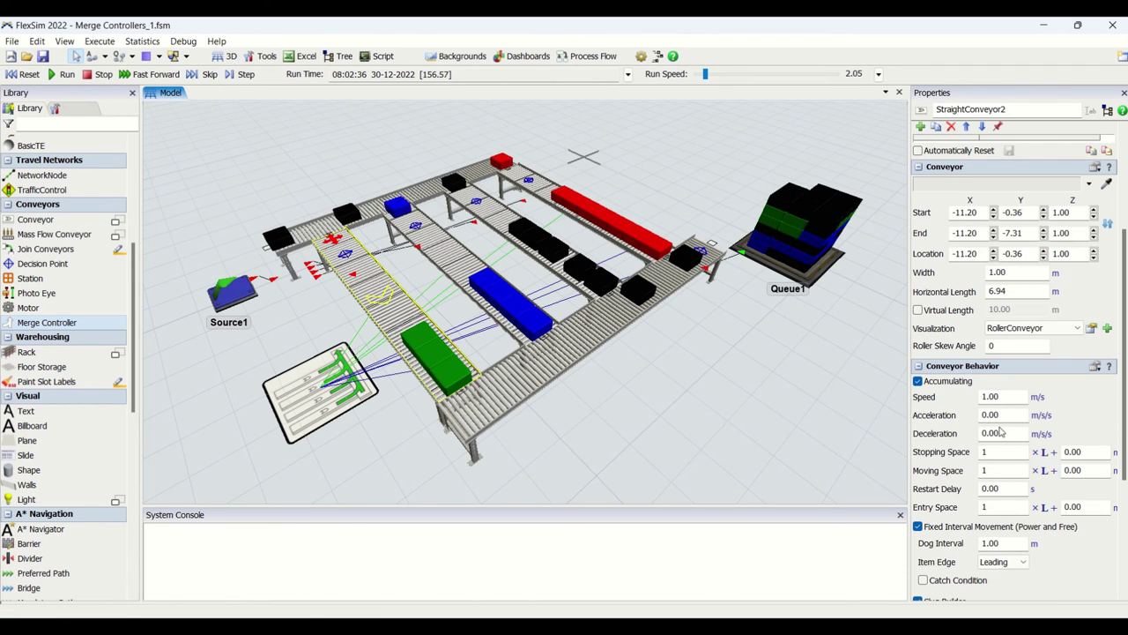
{"action": "left_click", "coordinate": [1125, 504]}
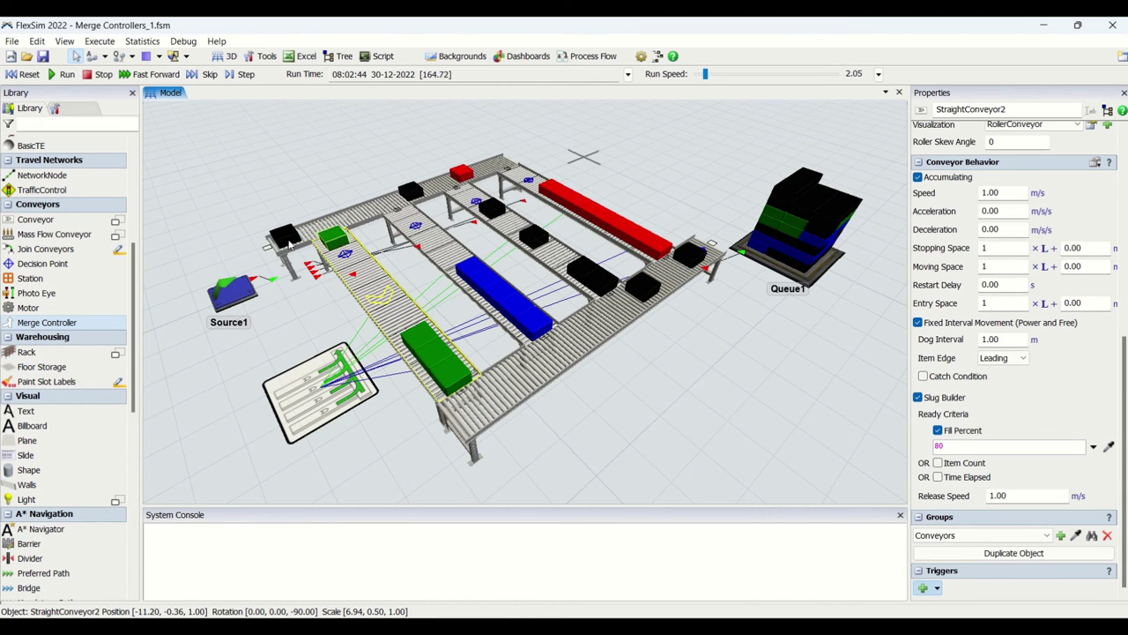
{"action": "left_click", "coordinate": [277, 223]}
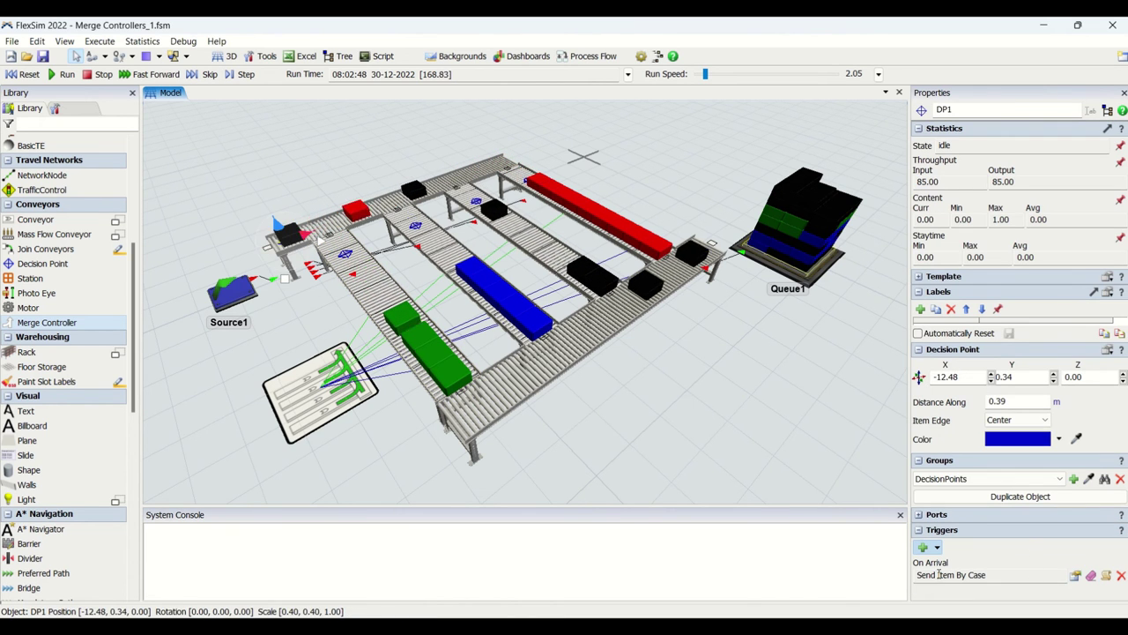
{"action": "left_click", "coordinate": [306, 305]}
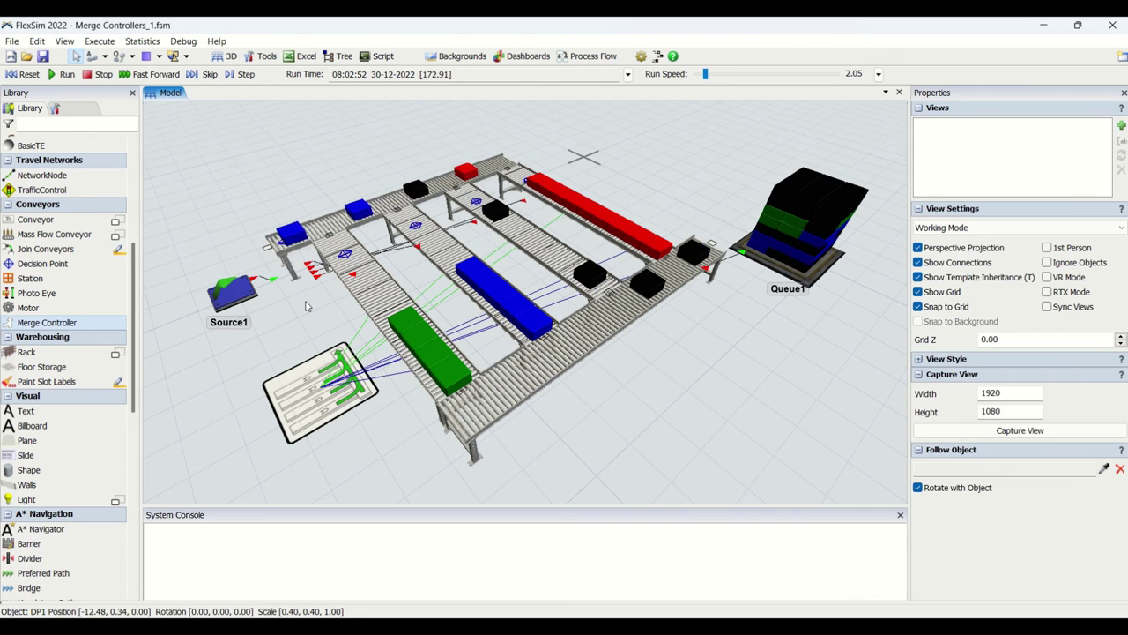